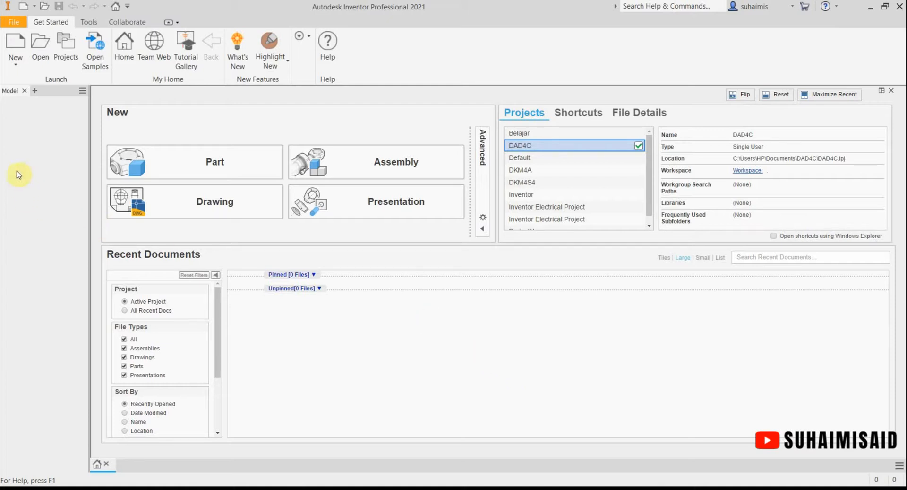
Create a new part file from the metric Standard (mm).ipt template.
click(16, 47)
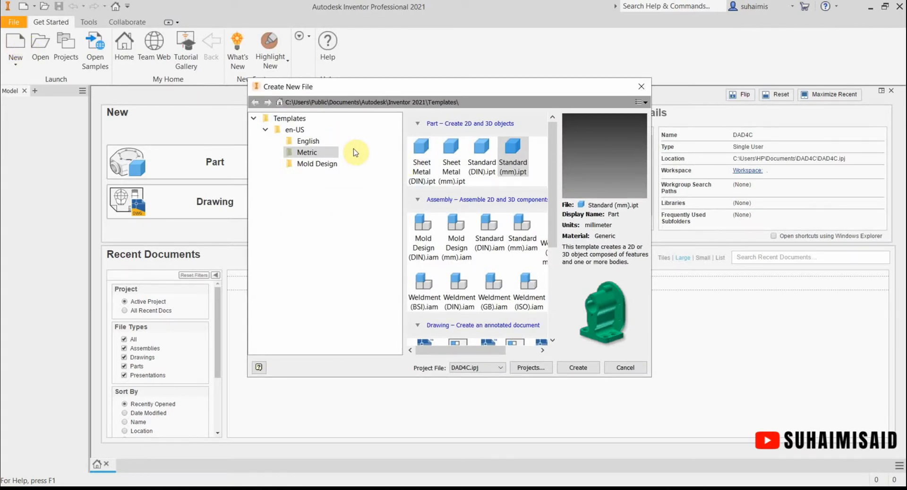
click(305, 152)
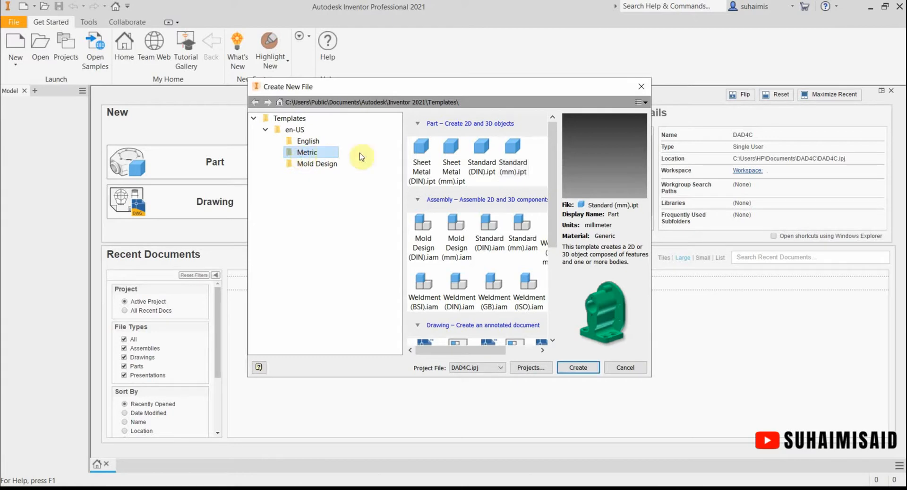
click(513, 163)
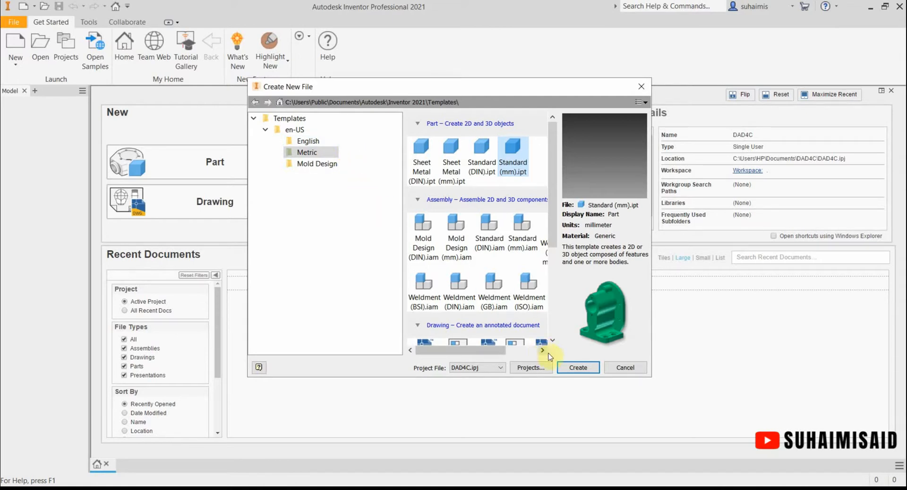
click(578, 367)
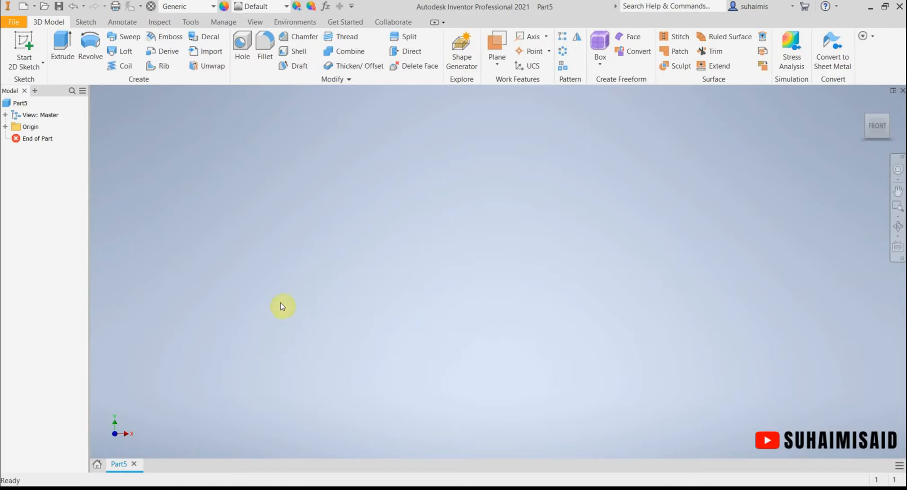
Start a 2D sketch on the front XY plane and draw a rectangle about 24 mm wide, above and right of the origin.
click(29, 45)
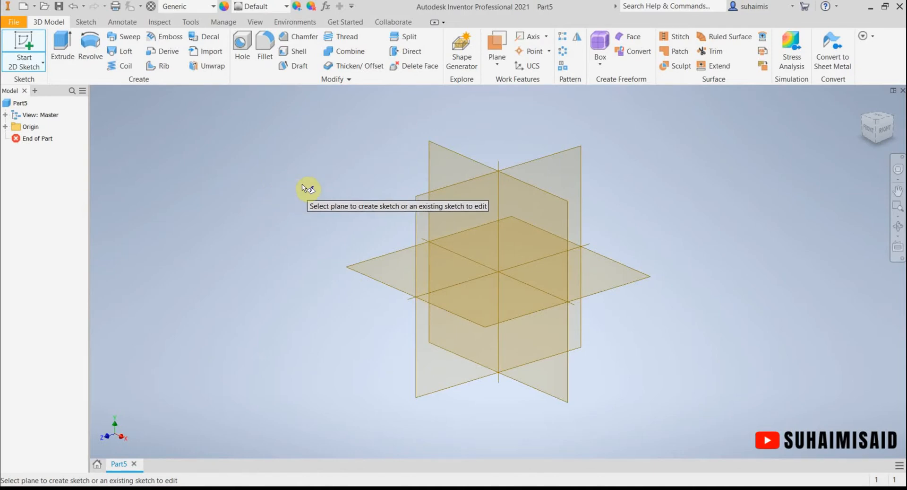
click(450, 168)
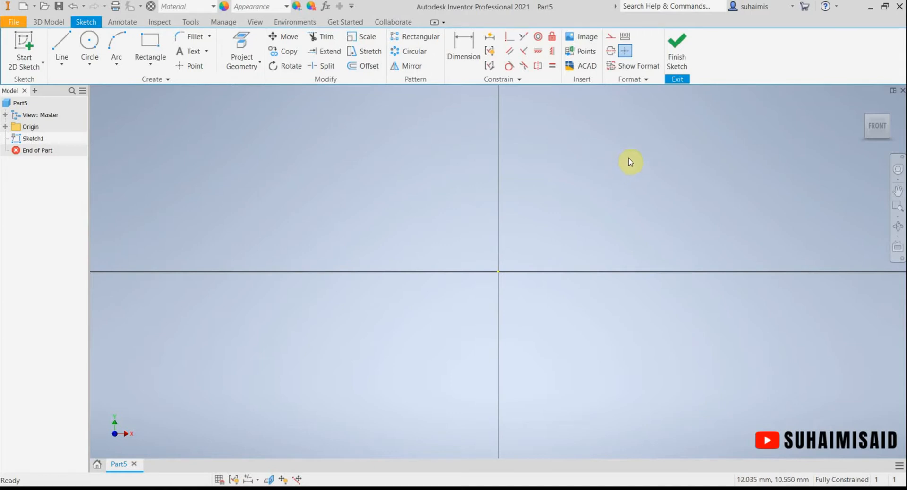
key(F2)
drag(630, 156, 399, 257)
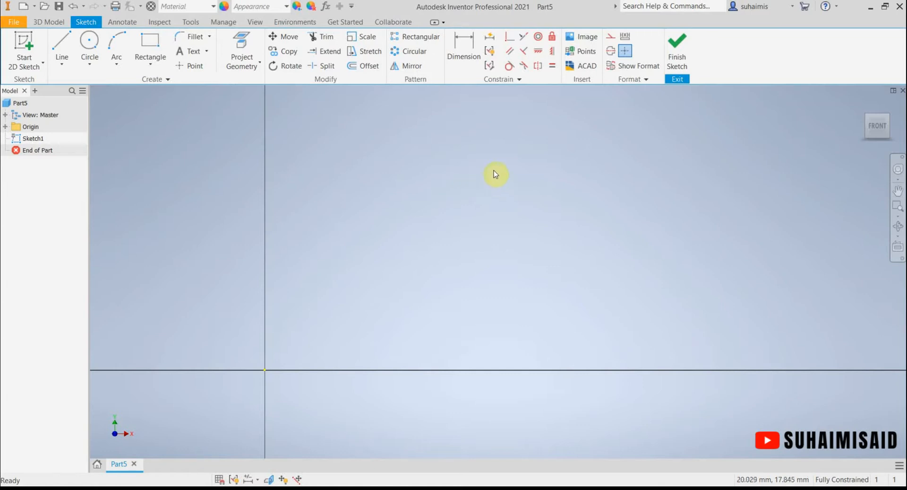
mouse_move(505, 168)
middle_down()
mouse_move(418, 201)
mouse_move(431, 199)
middle_up()
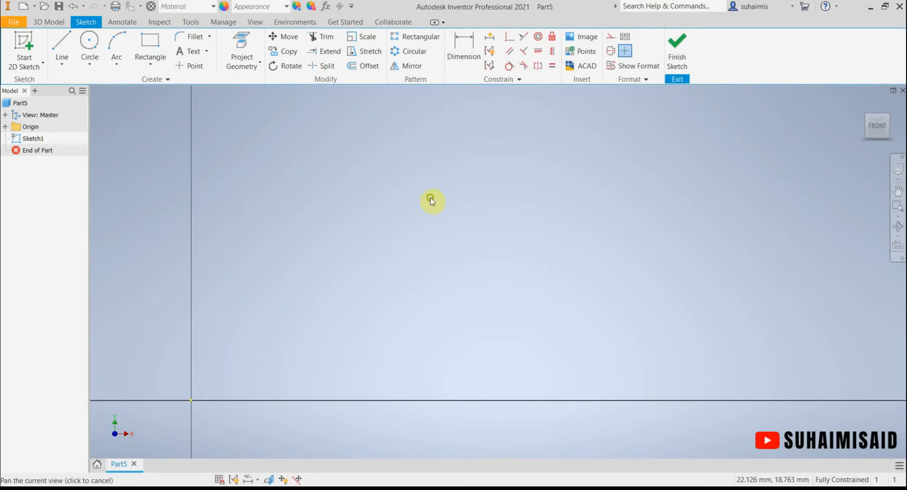
click(156, 41)
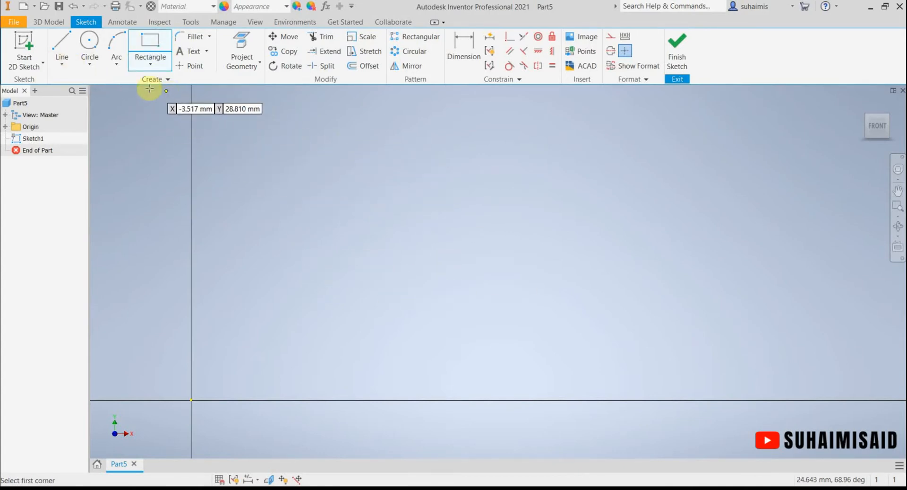
click(146, 41)
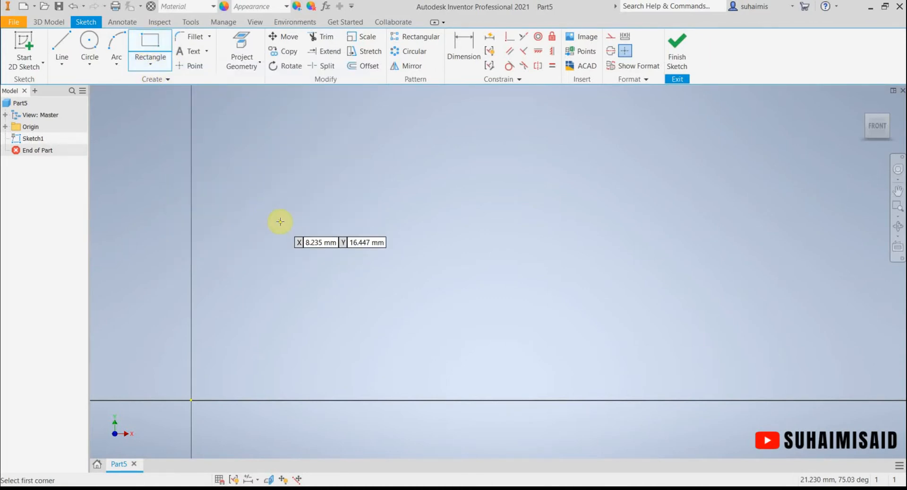
click(264, 199)
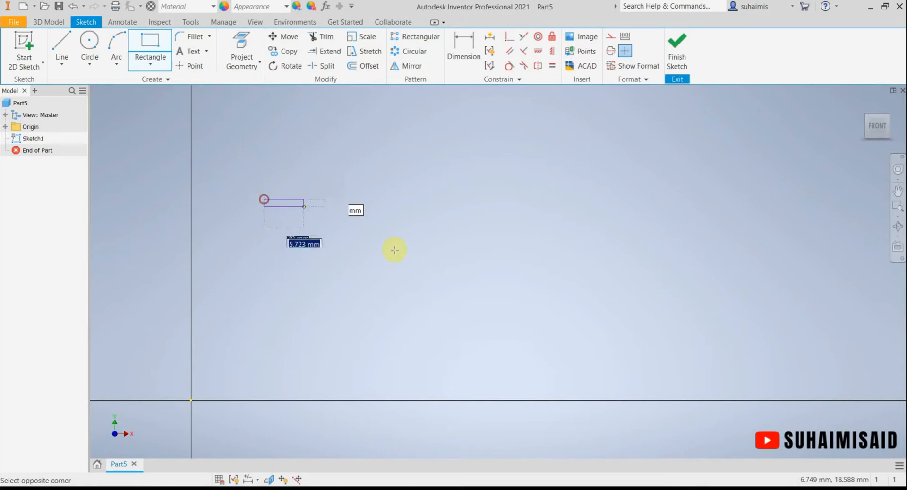
click(520, 378)
Dimension the width of the rectangle along its top edge as 50 mm.
click(464, 47)
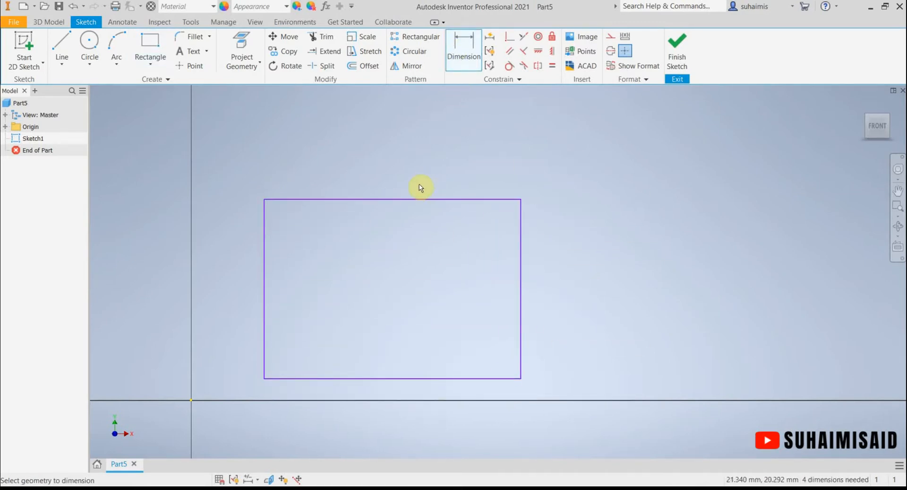
click(412, 198)
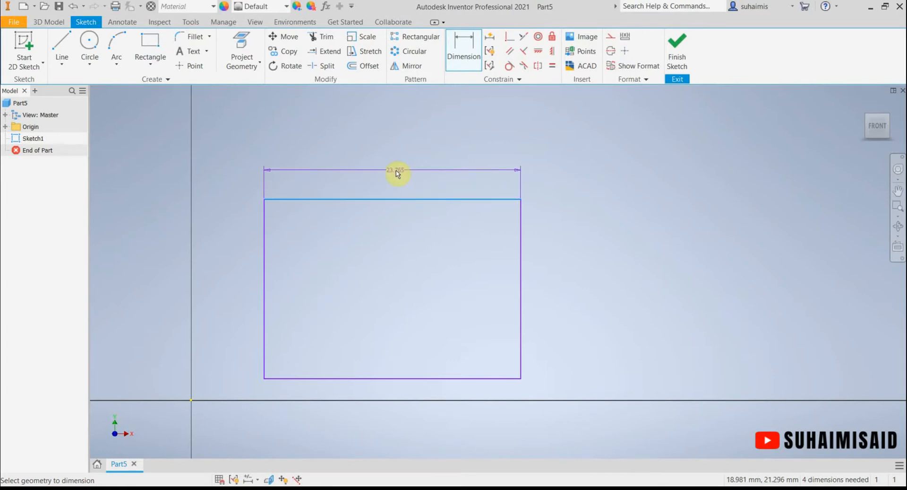
click(398, 173)
text(5)
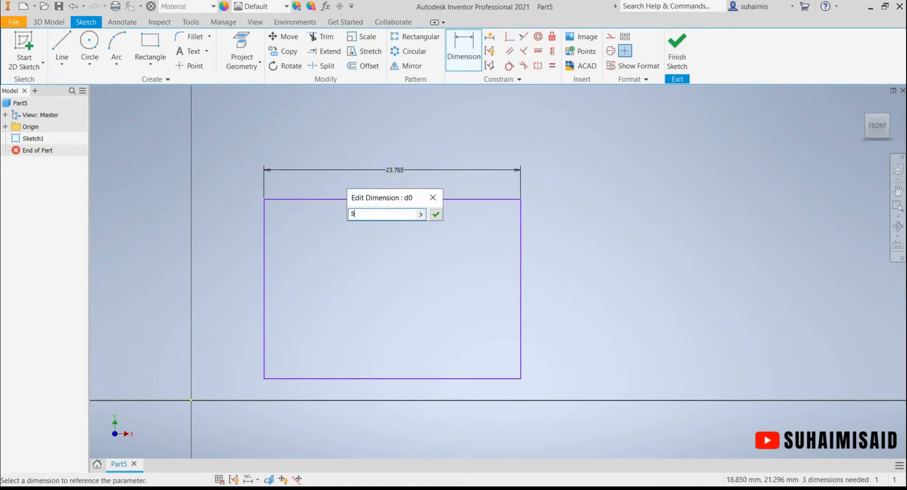
text(0)
key(Return)
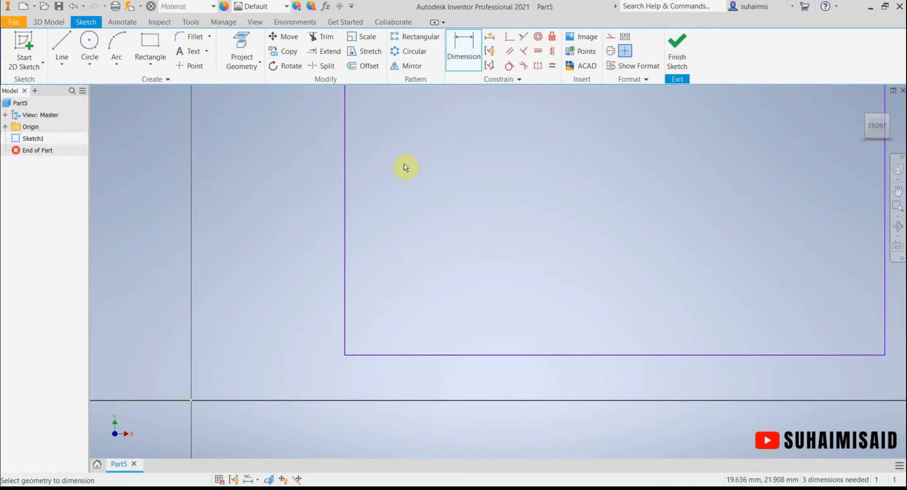
Undo the last width change and delete the dimension above the rectangle.
key(ctrl+z)
key(Escape)
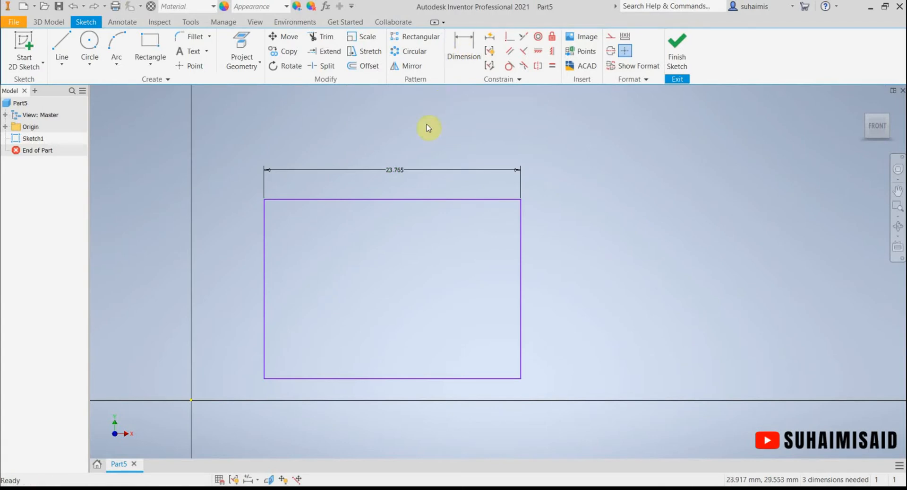
click(398, 170)
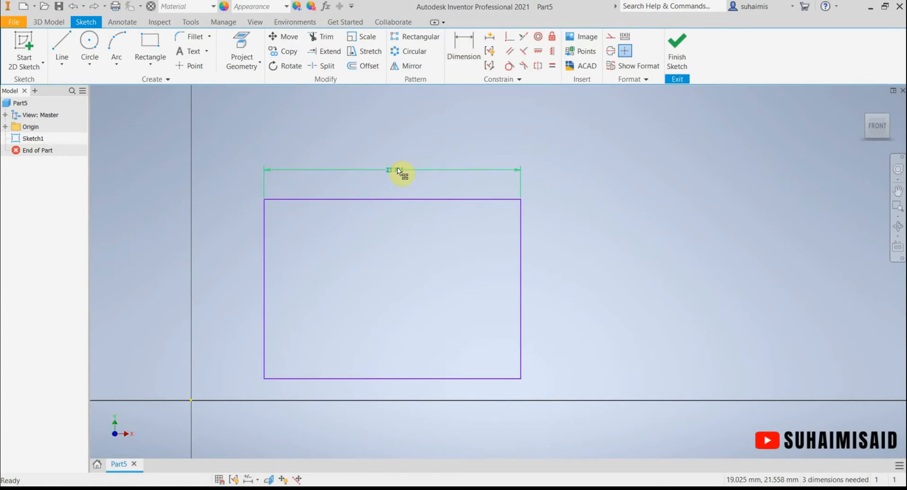
key(Delete)
Add a new dimension to the rectangle's top edge and set it to 50 mm.
click(467, 53)
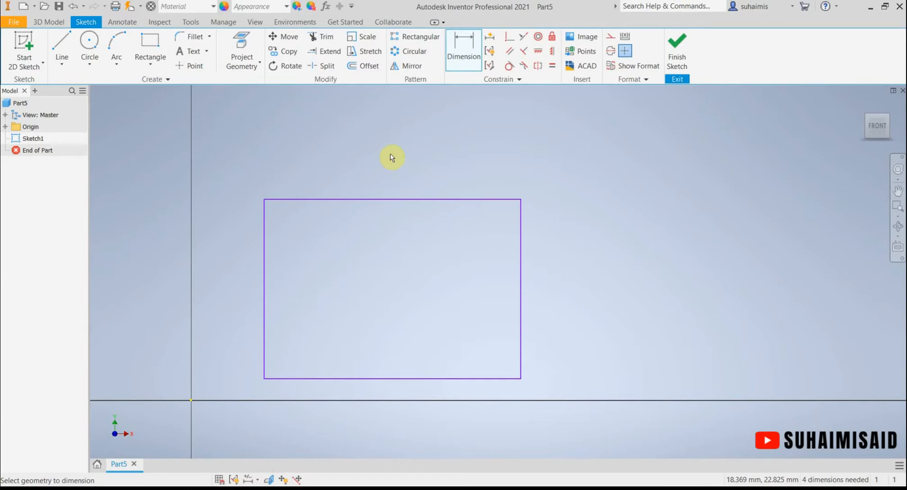
click(396, 202)
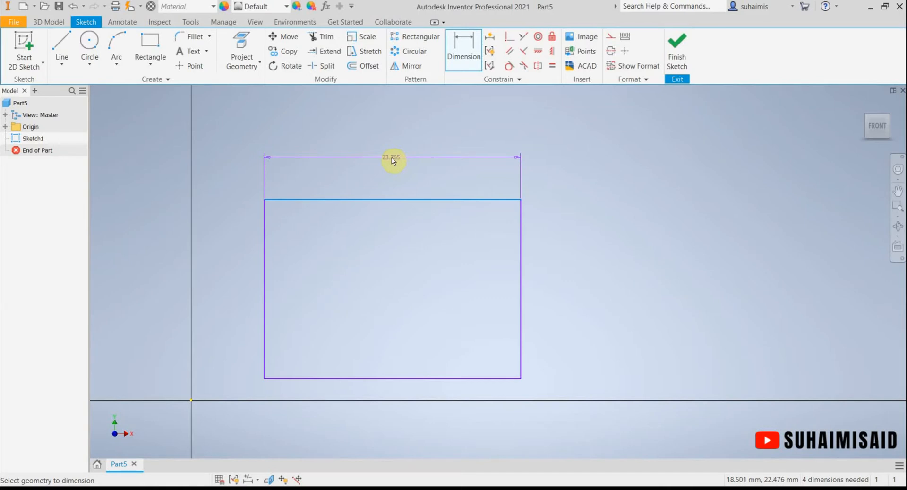
click(393, 161)
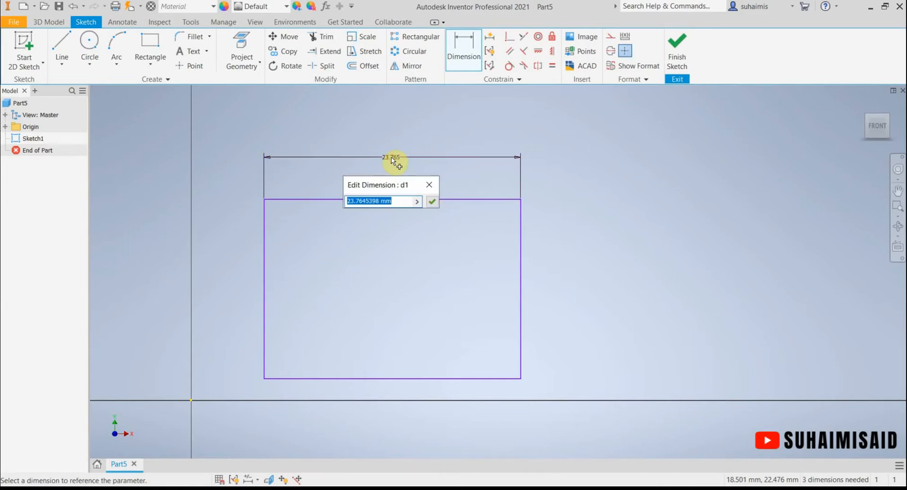
text(50)
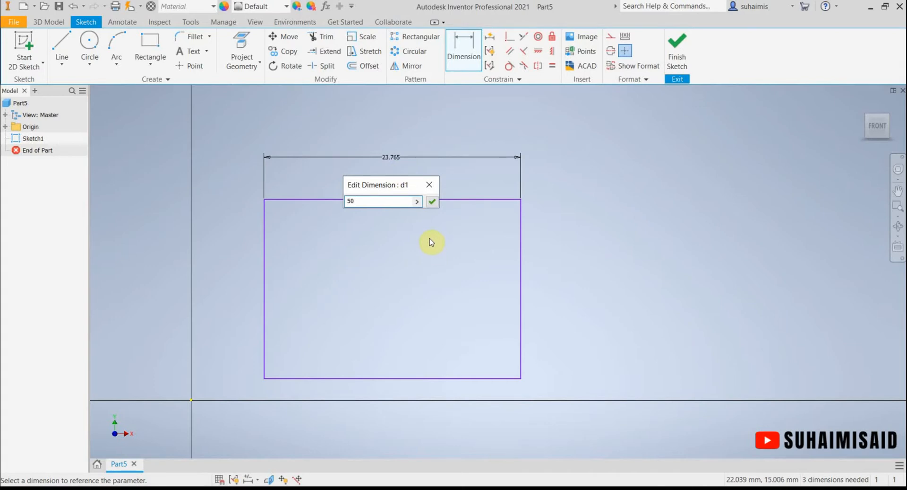
click(432, 202)
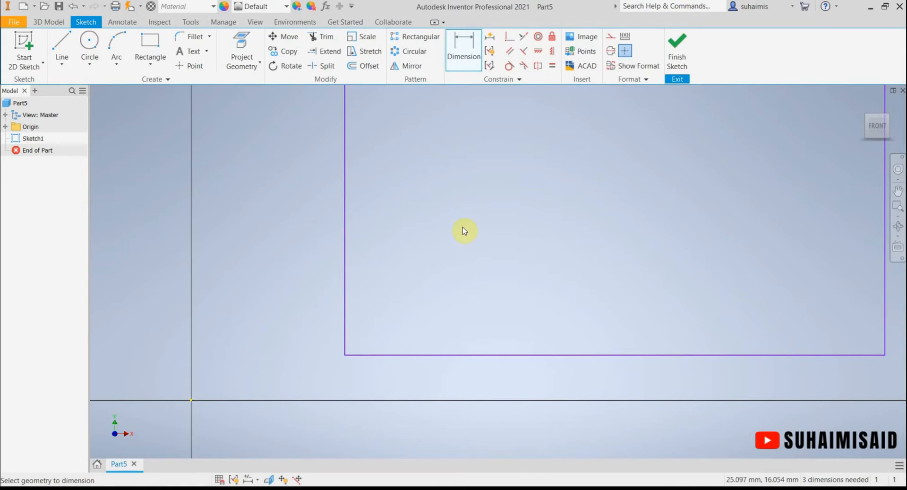
Dimension the rectangle's height between its top and bottom edges and set it to 50 mm.
key(Home)
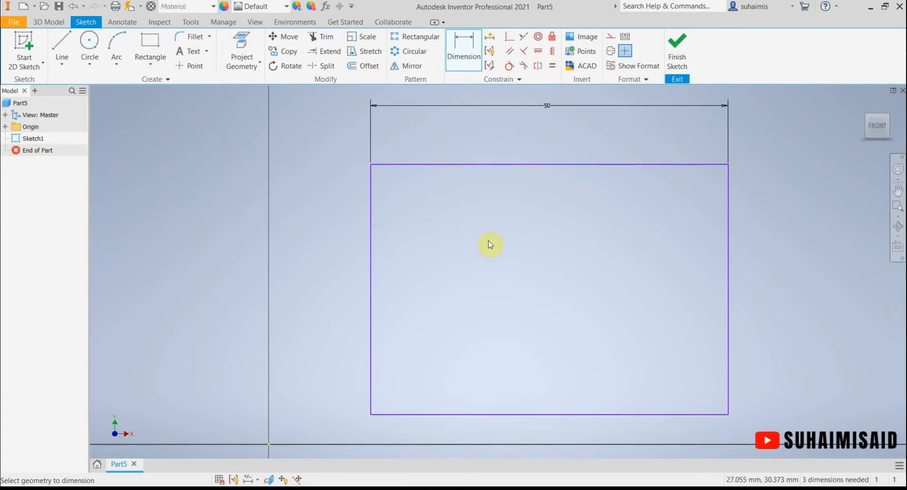
middle_drag(490, 244, 383, 249)
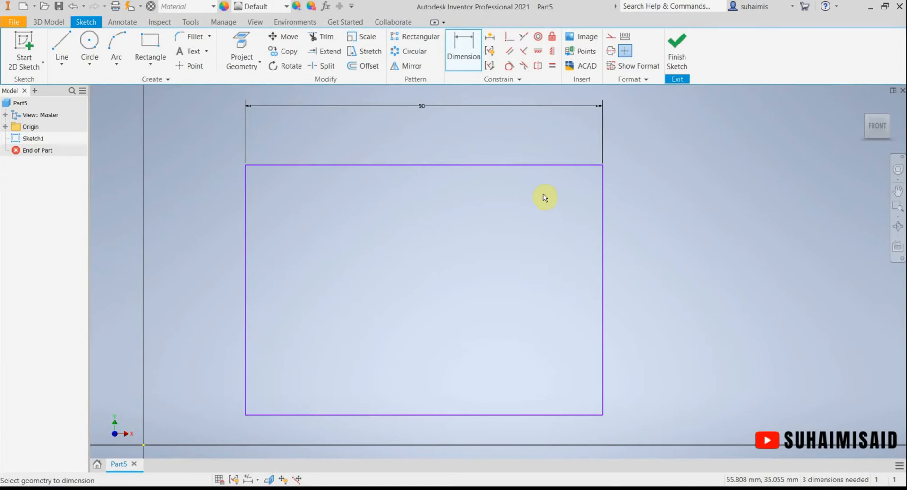
click(536, 165)
click(526, 415)
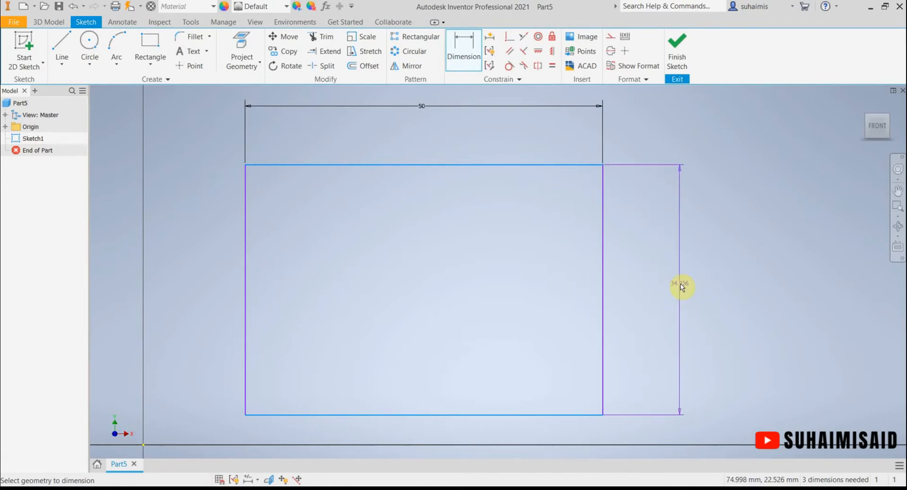
click(684, 279)
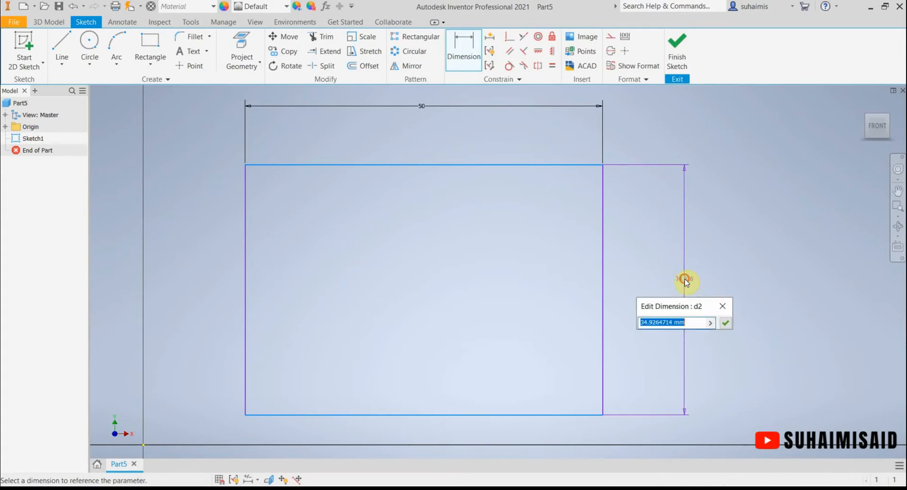
text(50)
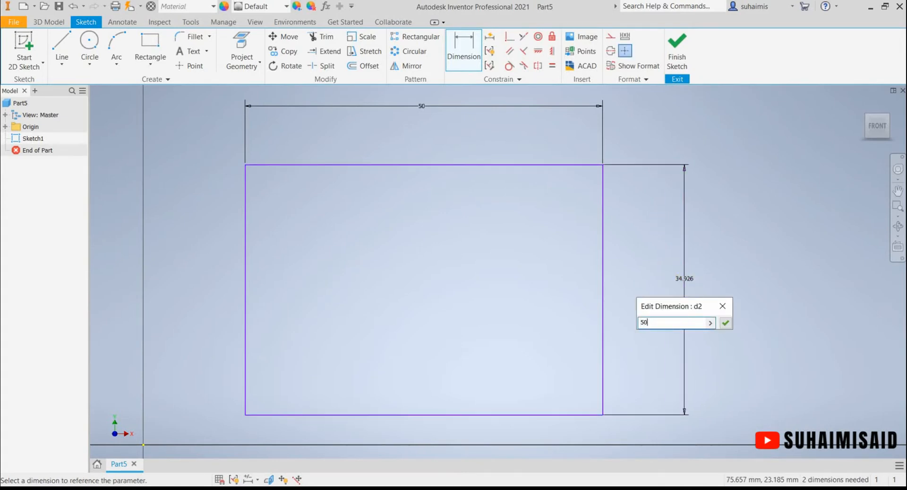
key(Return)
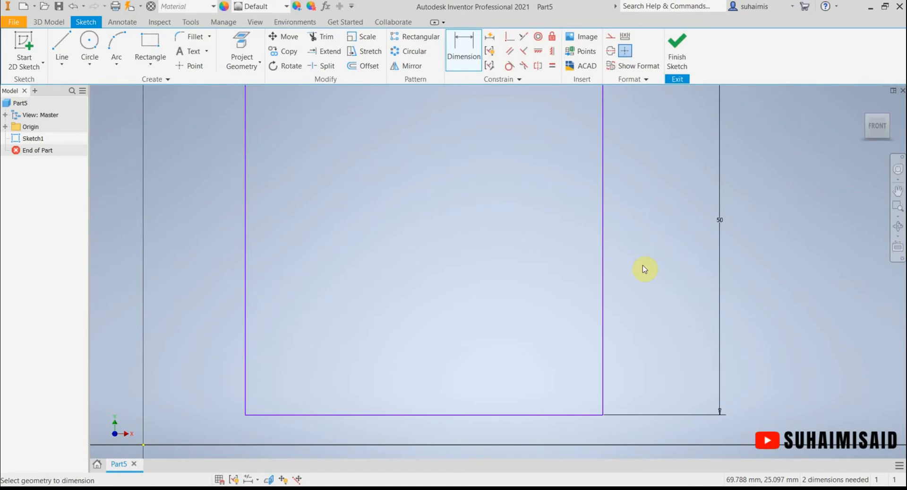
Leave the Dimension command and move the width and height dimensions closer to the square's edges.
scroll(643, 266, up, 3)
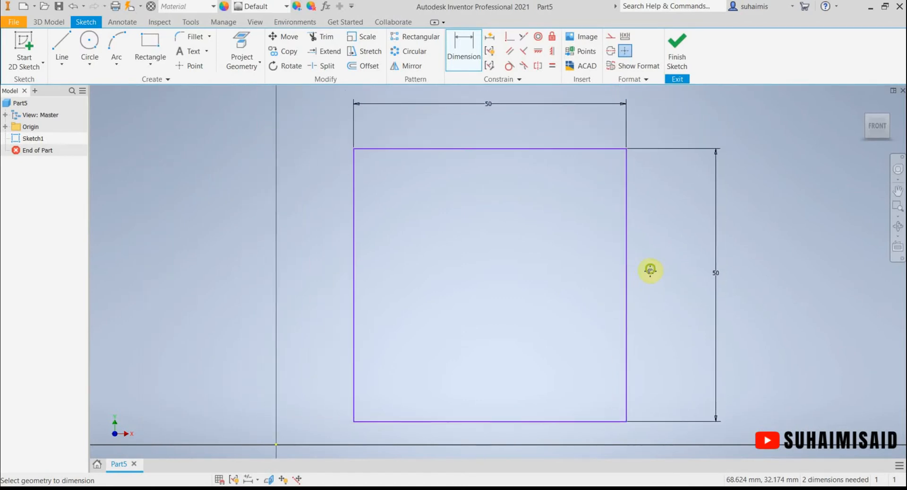
mouse_move(649, 269)
middle_down()
mouse_move(576, 289)
mouse_move(565, 278)
middle_up()
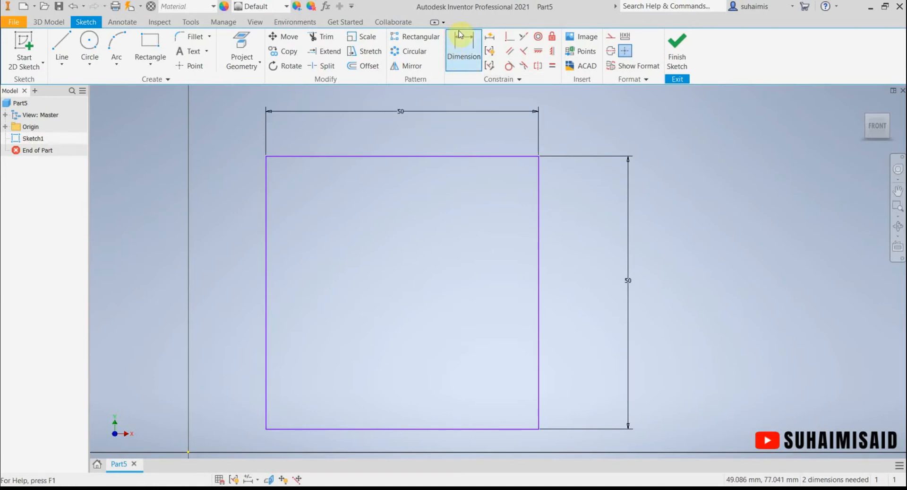
click(464, 56)
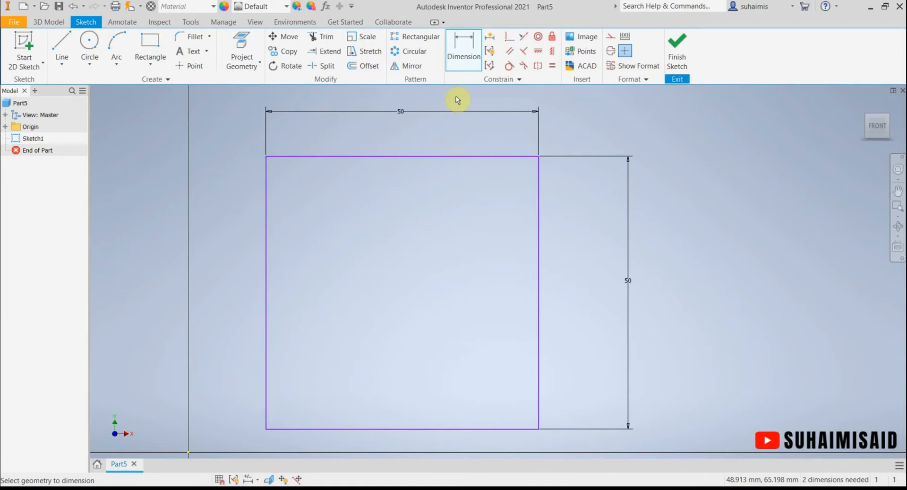
key(Escape)
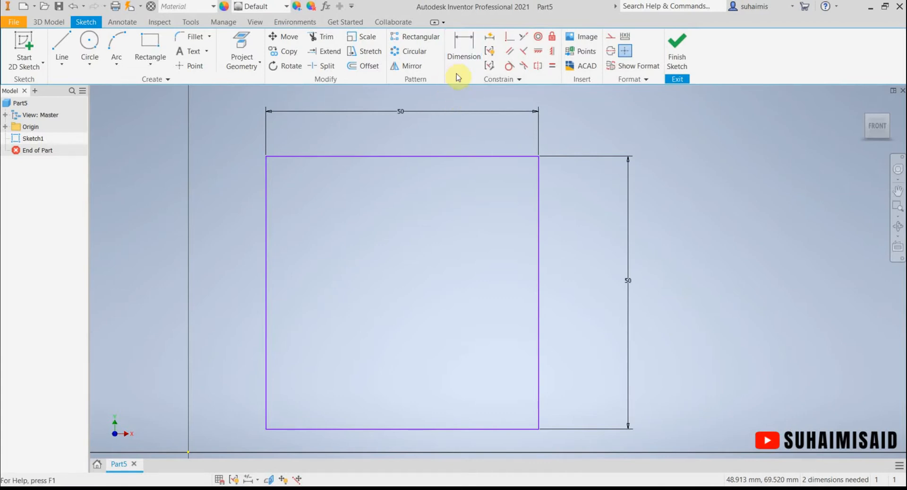
click(403, 113)
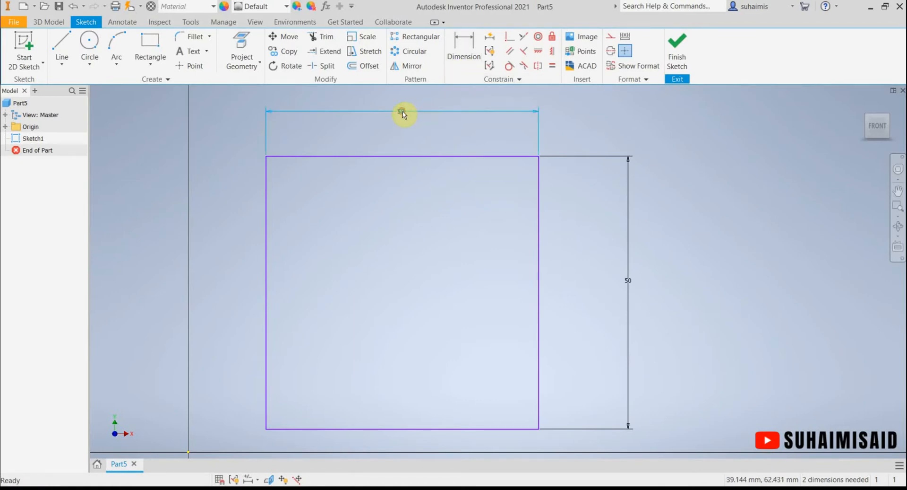
drag(403, 114, 405, 138)
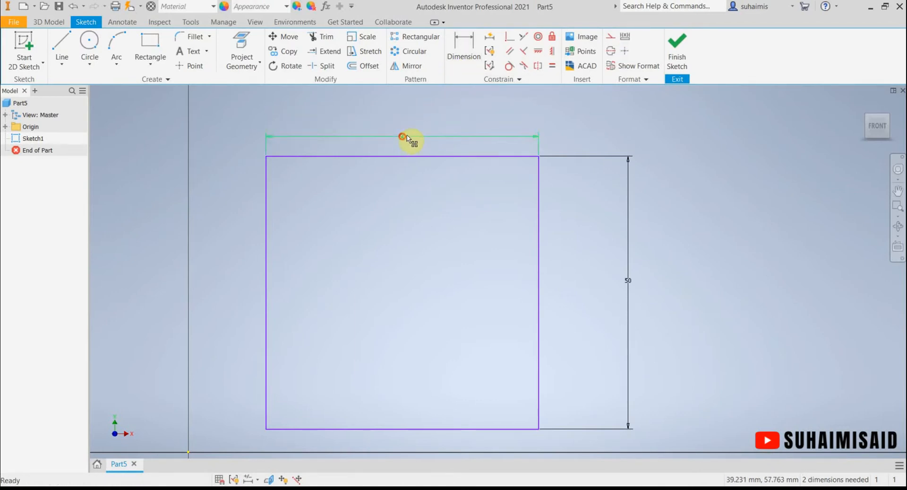
click(628, 282)
drag(631, 283, 570, 305)
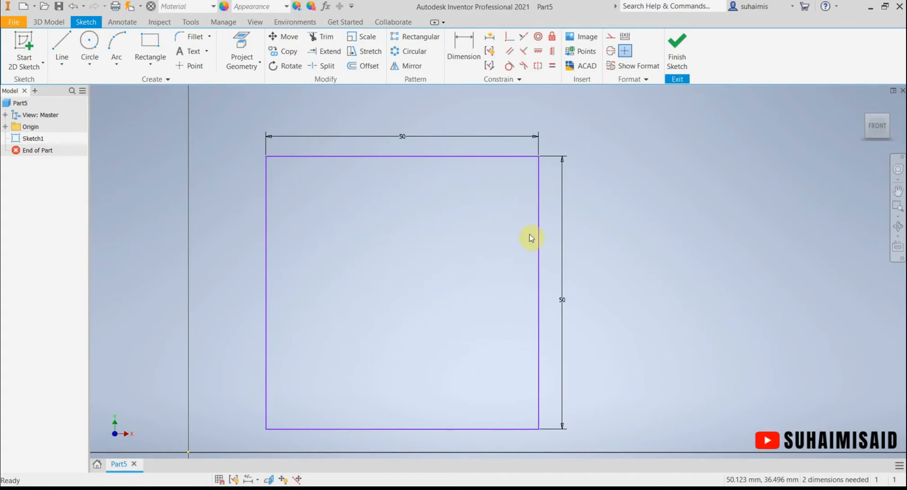
Finish the square's sketch, reopen it for editing, and finish it again.
click(685, 59)
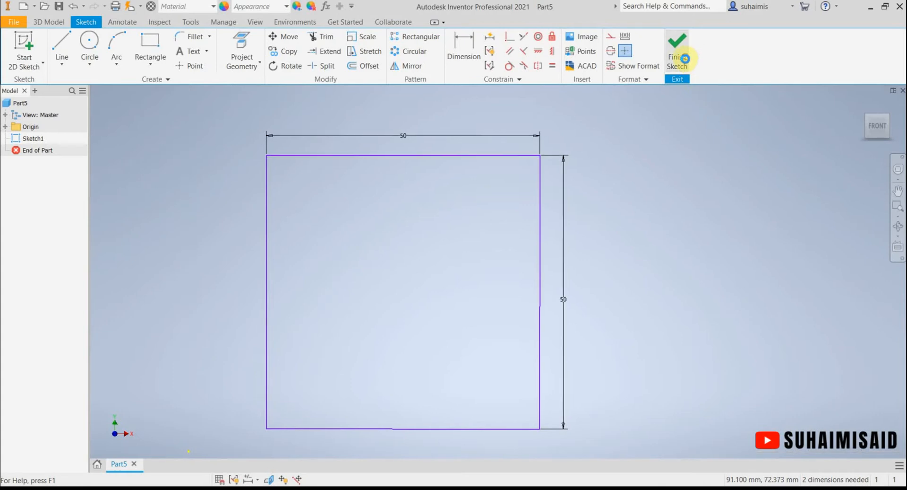
middle_click(693, 266)
middle_click(692, 266)
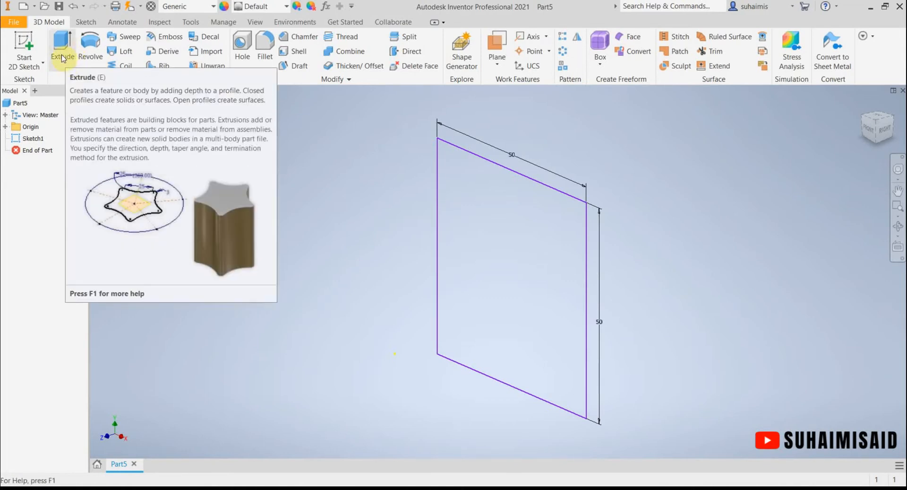
double_click(14, 138)
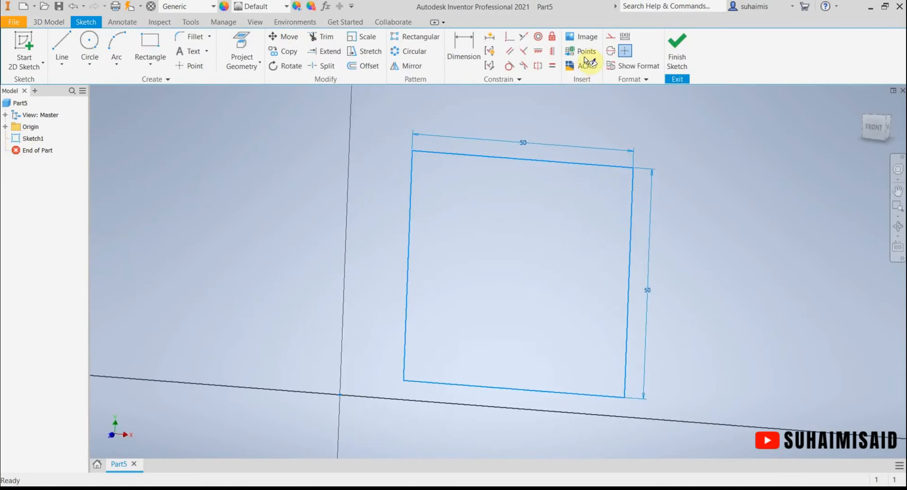
click(674, 55)
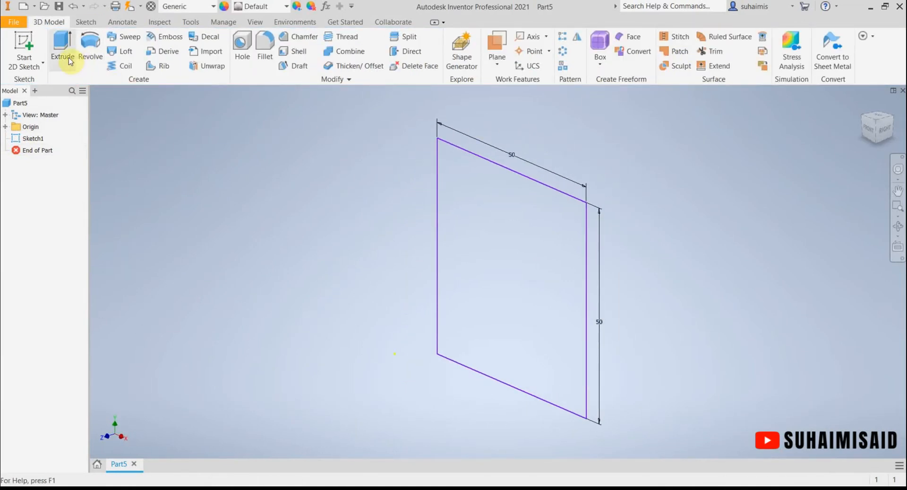
Start an Extrude of the square with its advanced properties shown, switching the output to surface and back to solid.
click(66, 56)
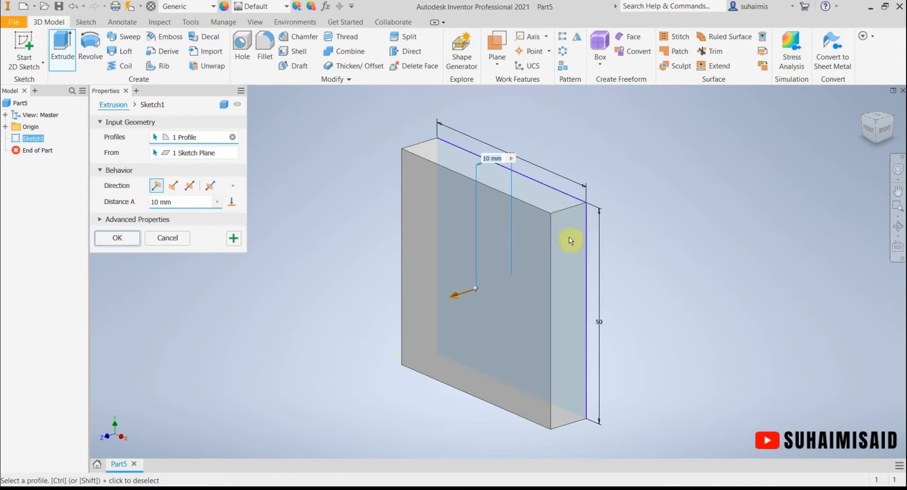
click(104, 221)
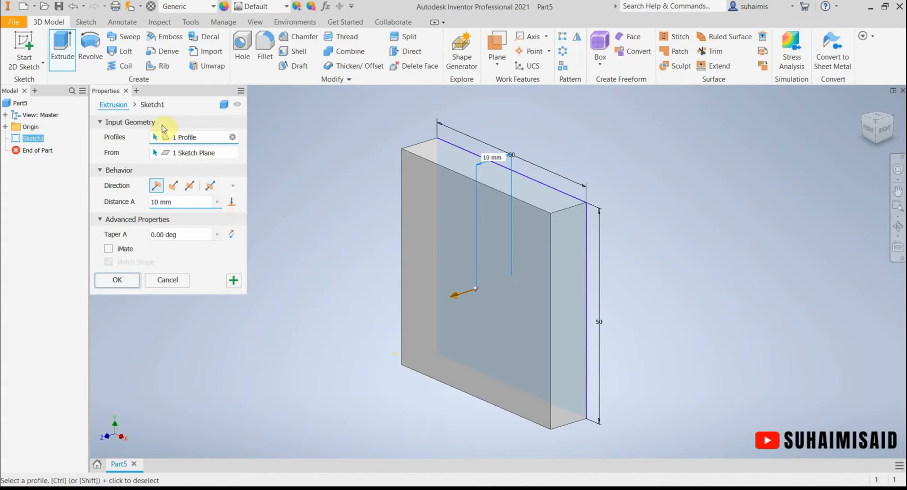
click(223, 105)
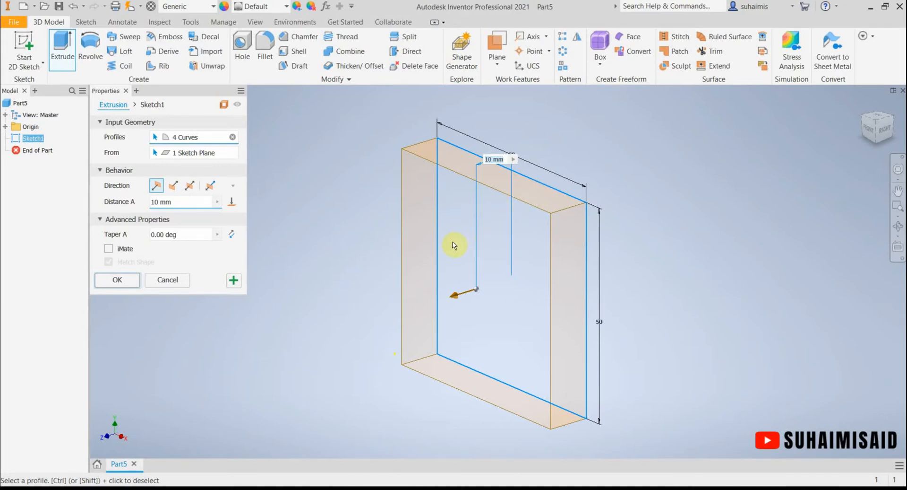
click(224, 104)
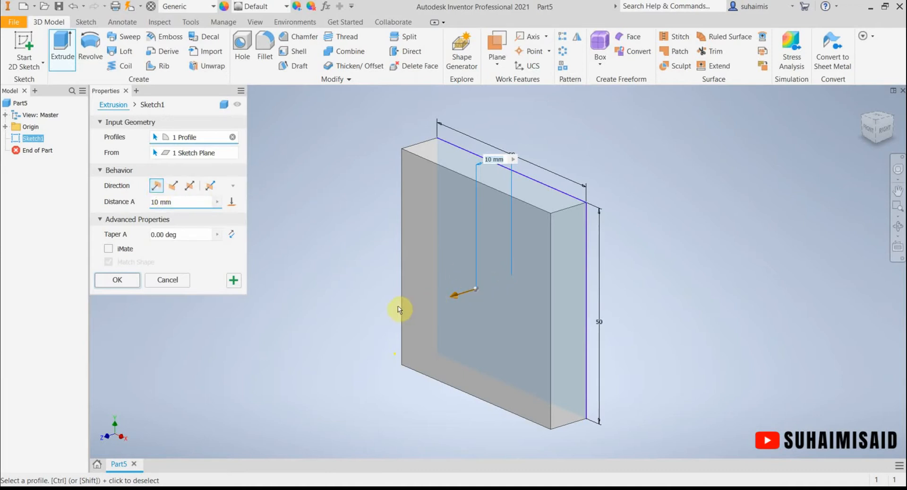
Compare the flipped and default extrusion directions by alternating between them, ending on default.
click(171, 191)
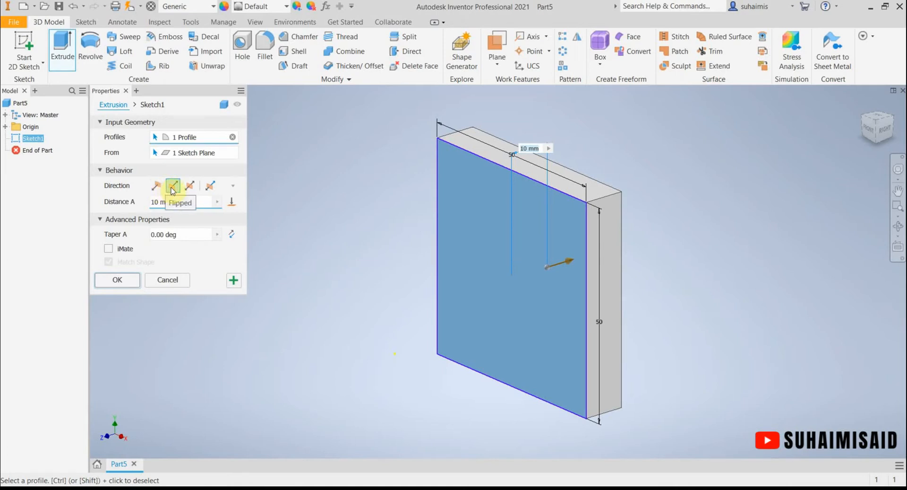
click(157, 189)
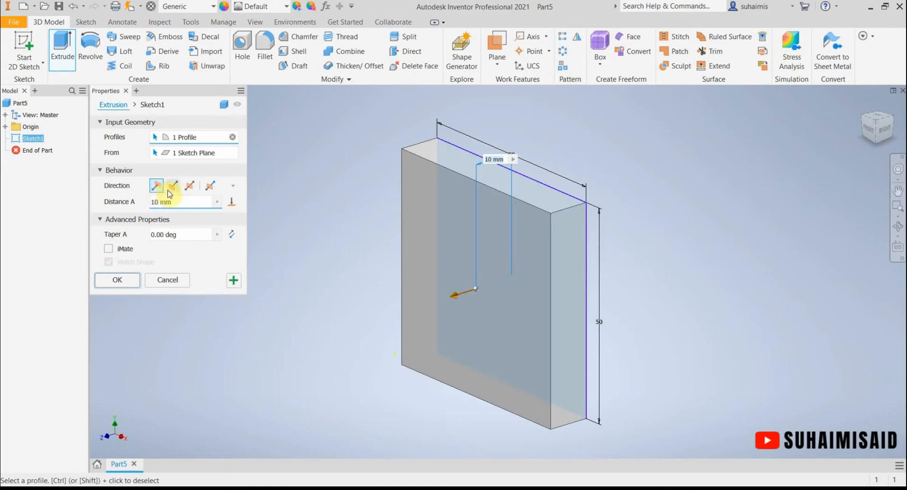
click(173, 187)
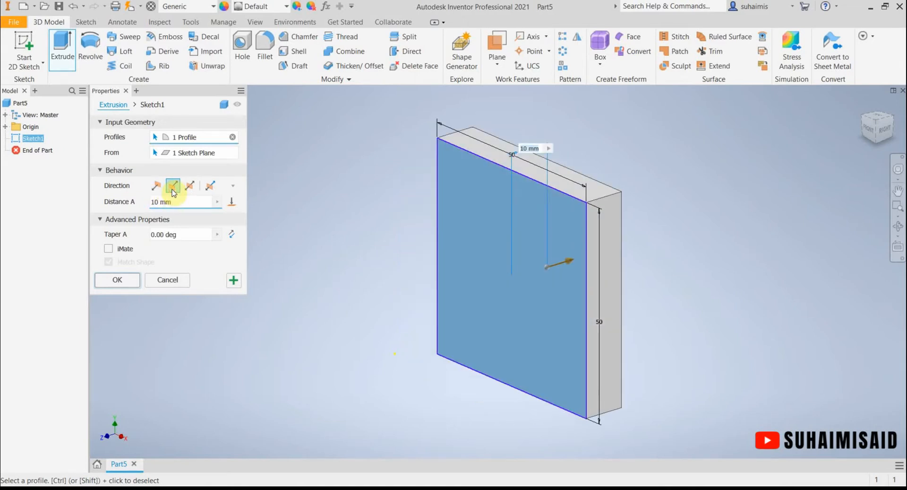
click(156, 187)
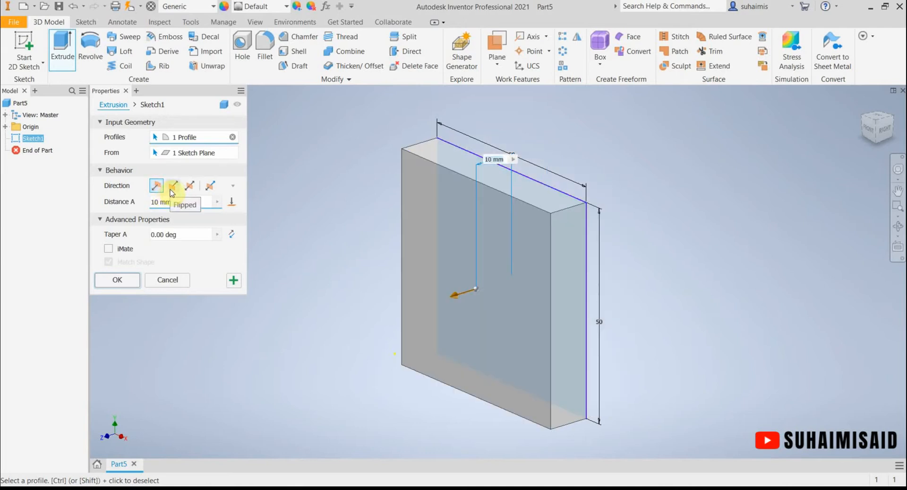
click(172, 189)
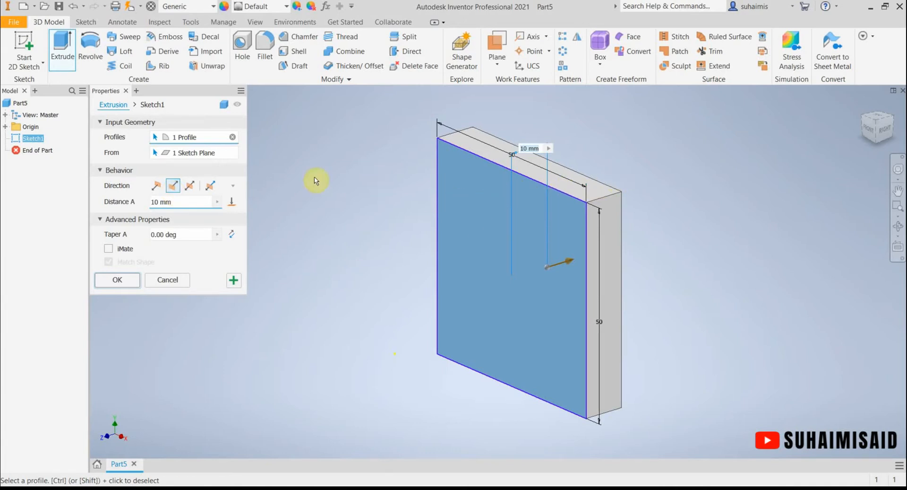
click(157, 186)
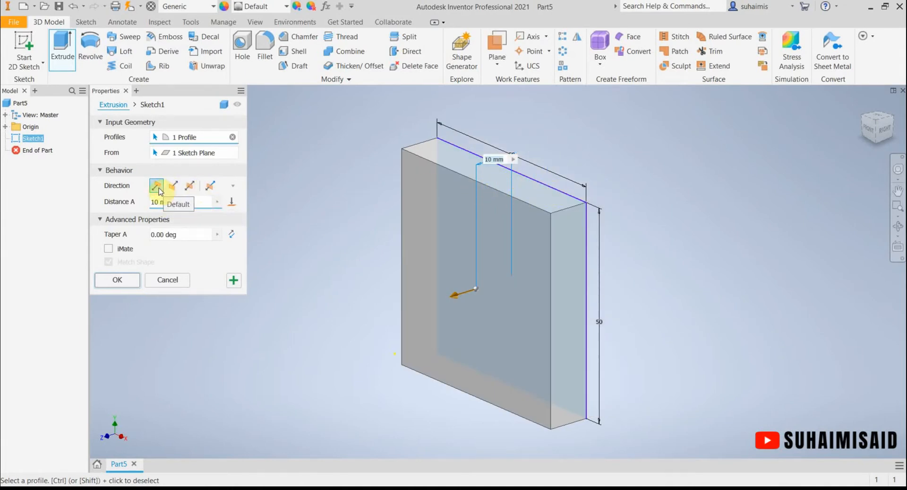
Try a symmetric extrusion of the square with a distance of 30 mm.
click(189, 188)
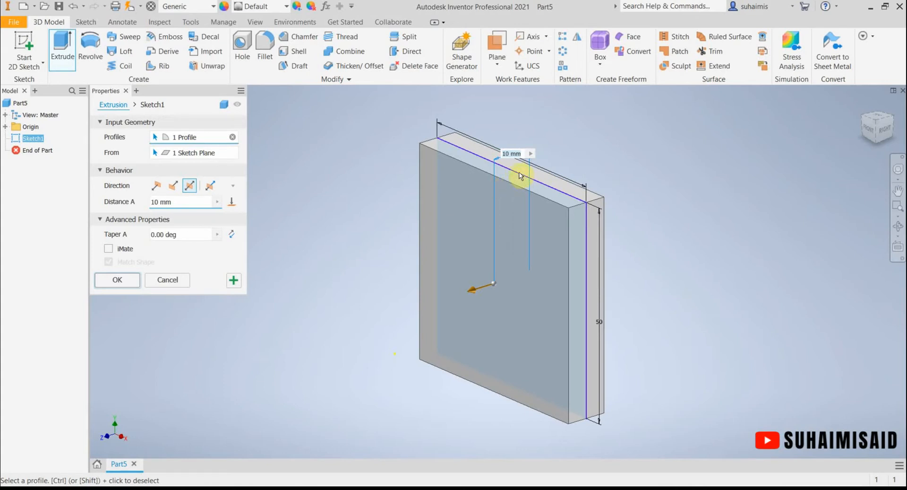
click(178, 202)
text(30)
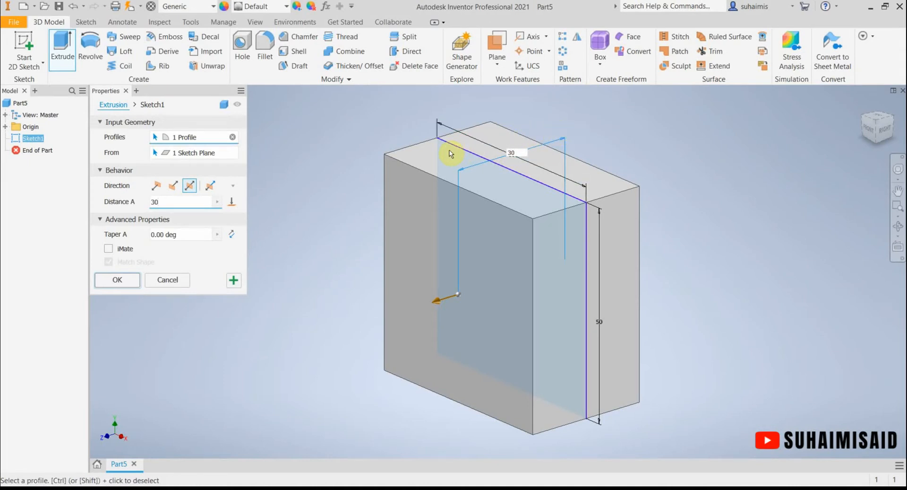
Try an asymmetric extrusion with Distance A set to 10 mm and Distance B at 30 mm.
click(208, 187)
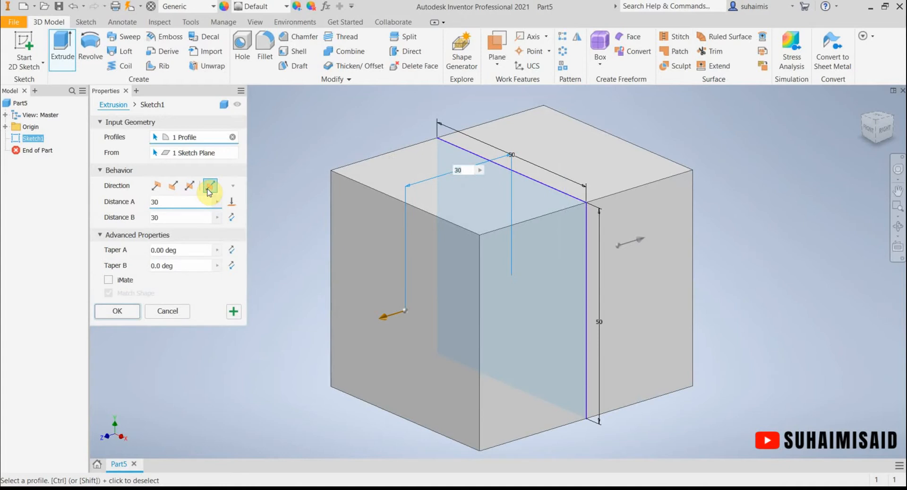
click(155, 200)
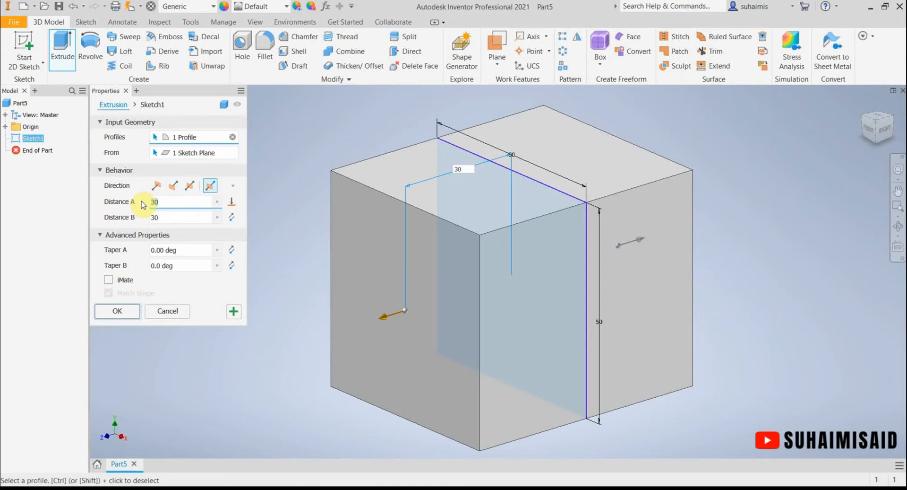
text(10)
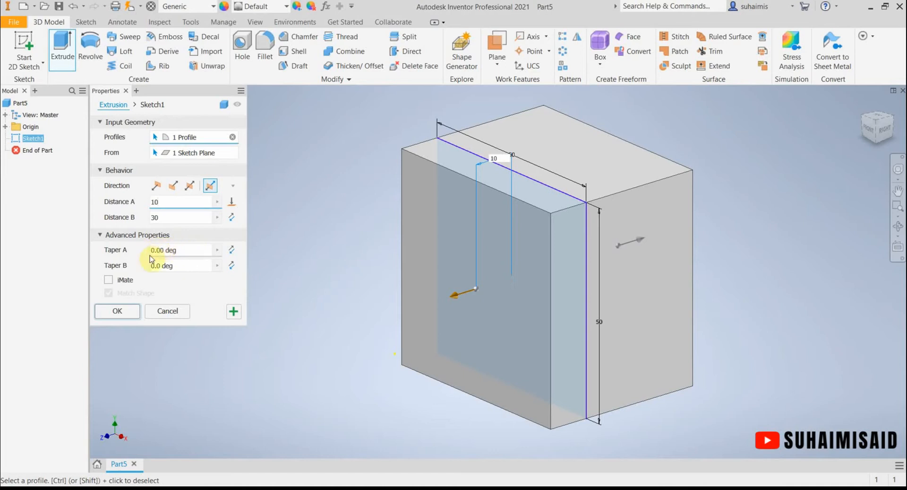
Try Taper A angles of -10 and 10 degrees on the extrusion and reset the taper to 0.
click(187, 250)
double_click(166, 251)
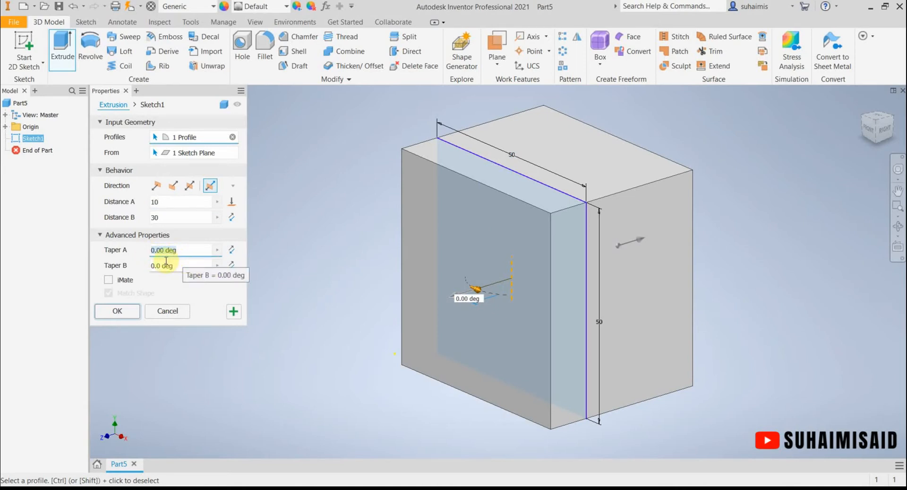
text(-10)
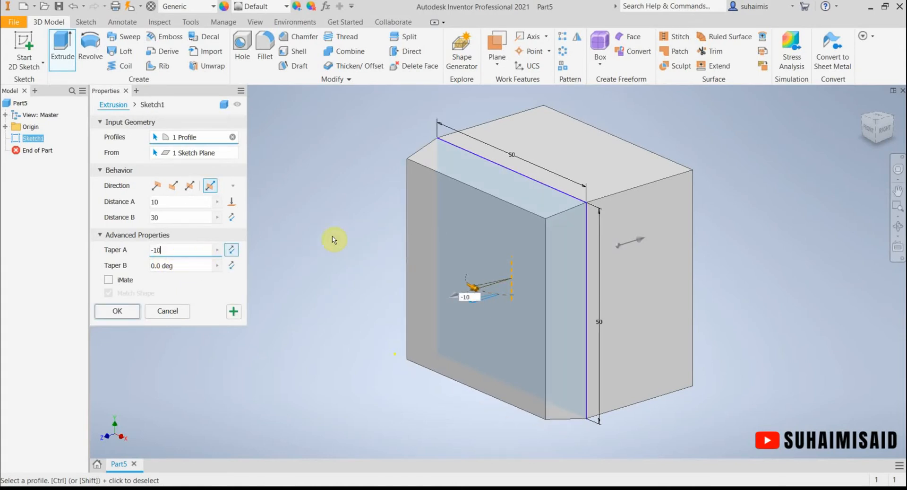
click(155, 249)
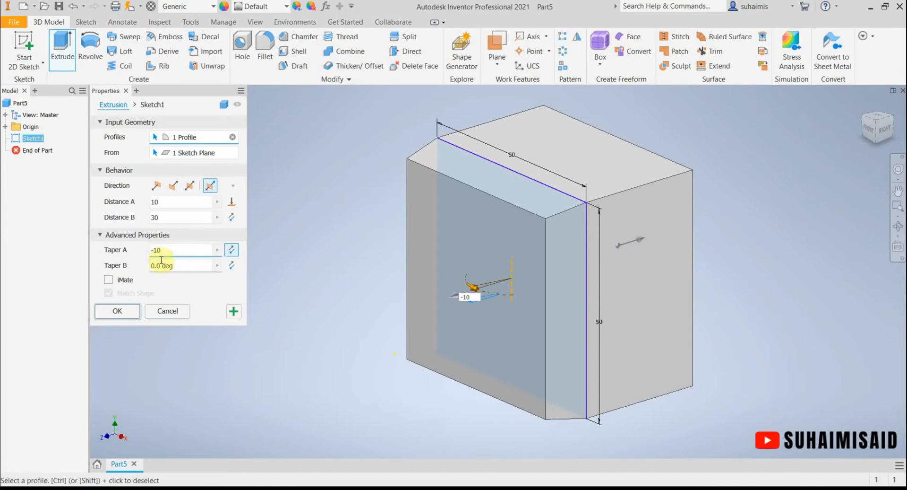
key(Delete)
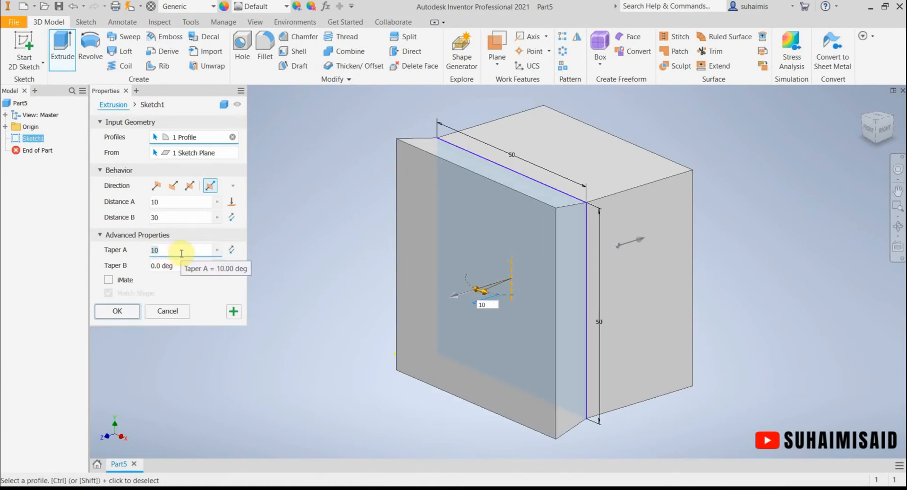
text(0)
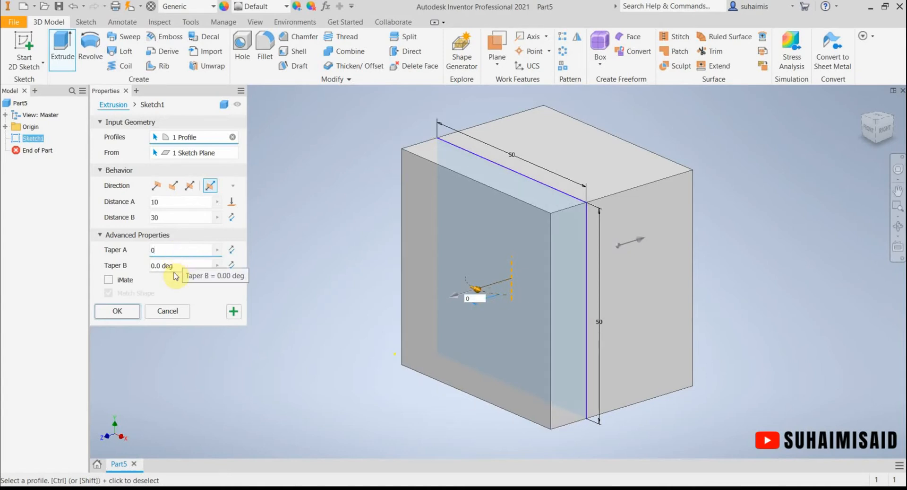
Extrude the square 50 mm in the default direction to create a solid cube.
click(154, 190)
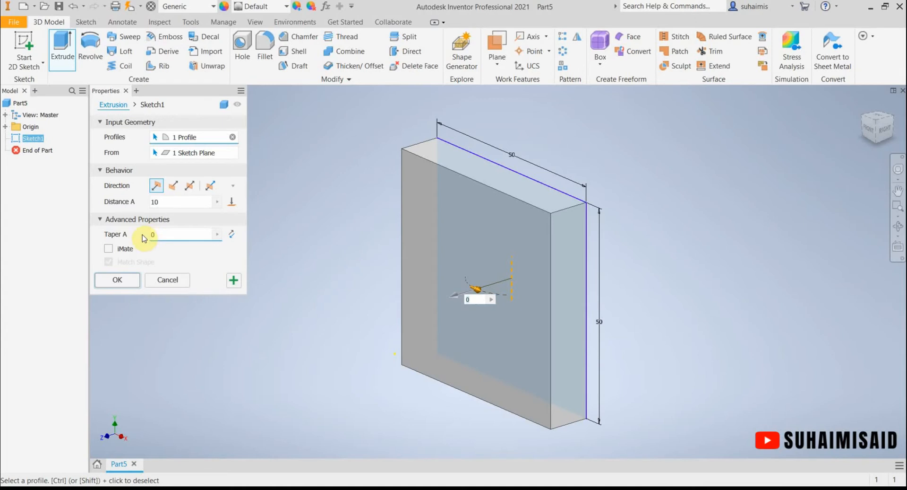
click(101, 221)
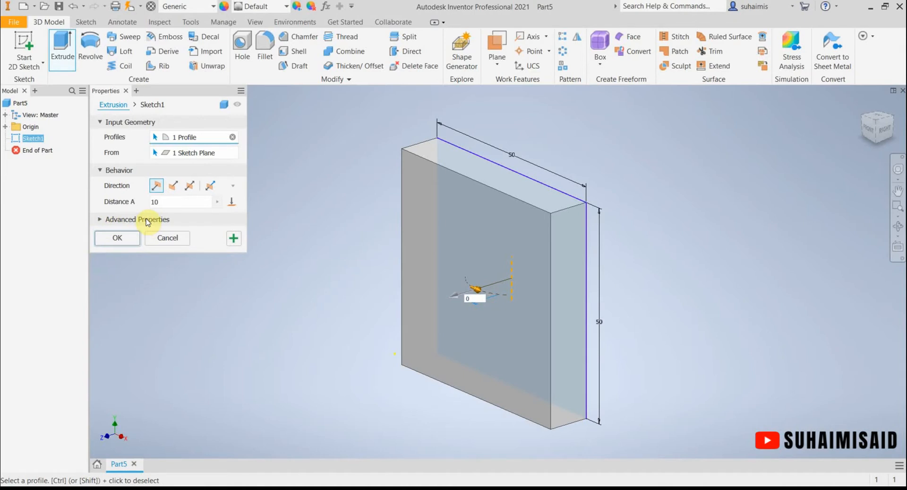
click(162, 202)
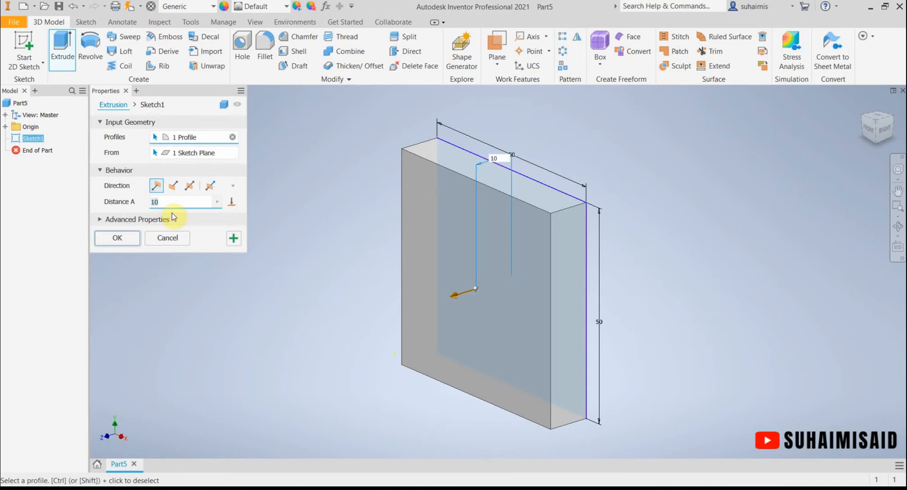
text(50)
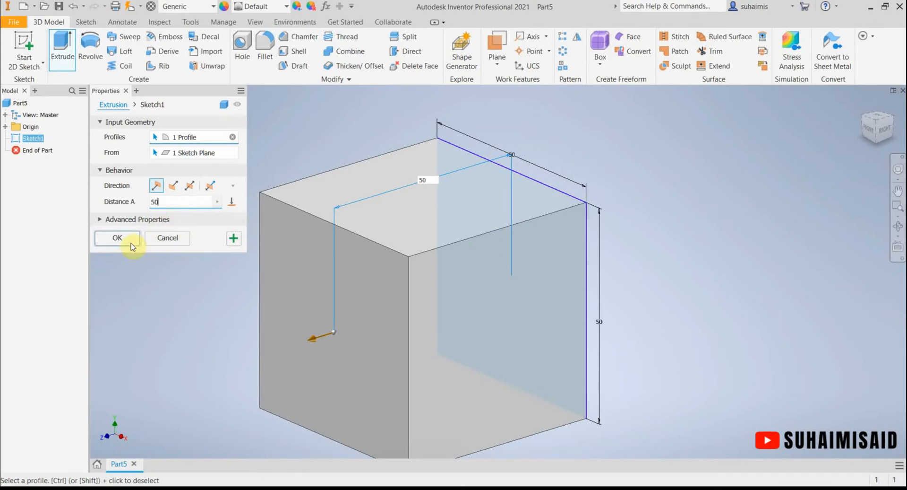
click(117, 237)
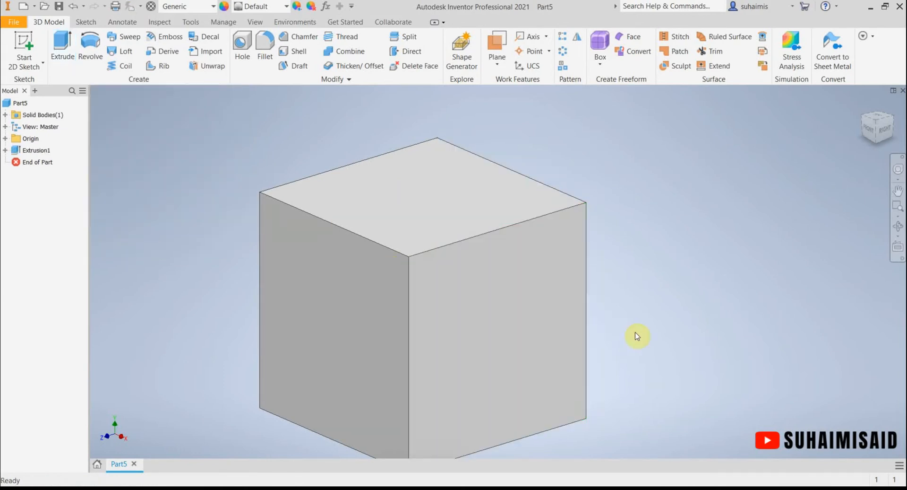
Open the extrusion's sketch for editing and set the square's horizontal dimension to 40 mm.
key(F2)
drag(684, 289, 659, 289)
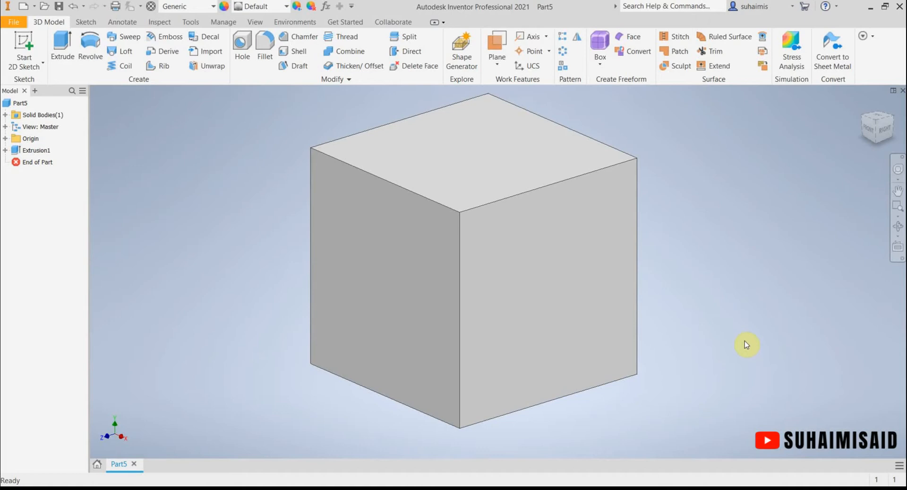
middle_drag(745, 341, 738, 344)
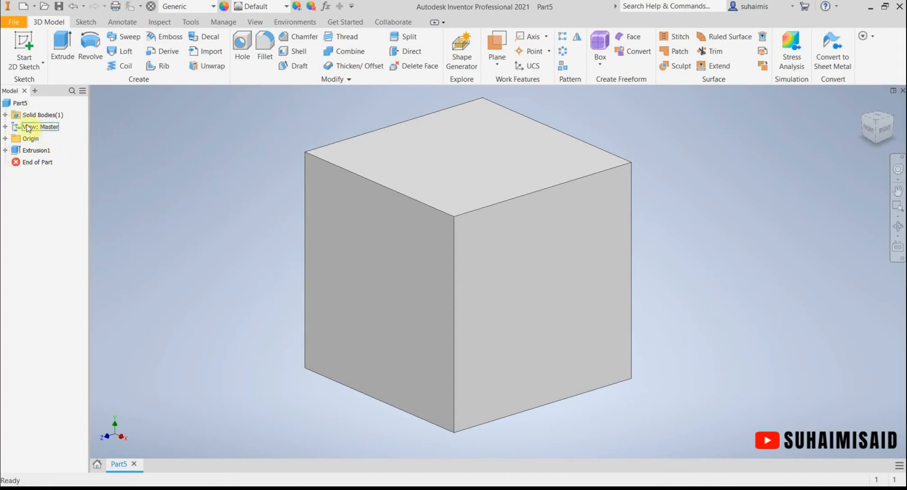
right_click(31, 150)
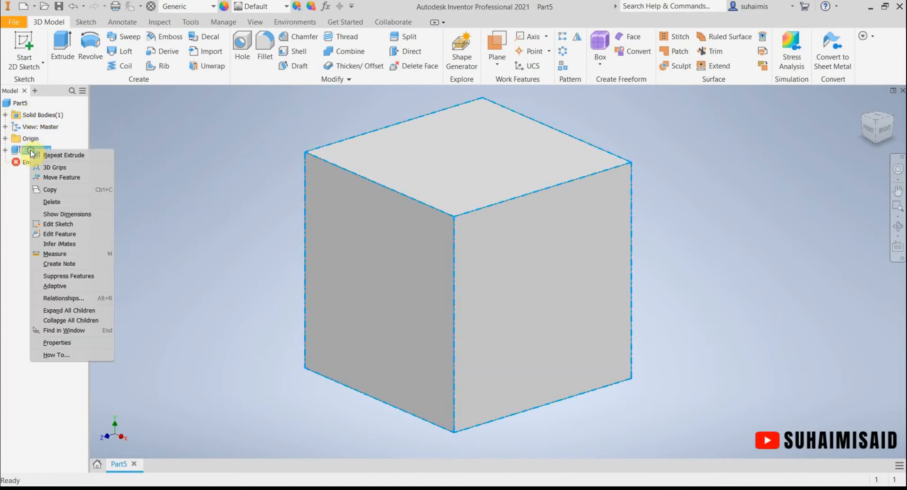
click(60, 225)
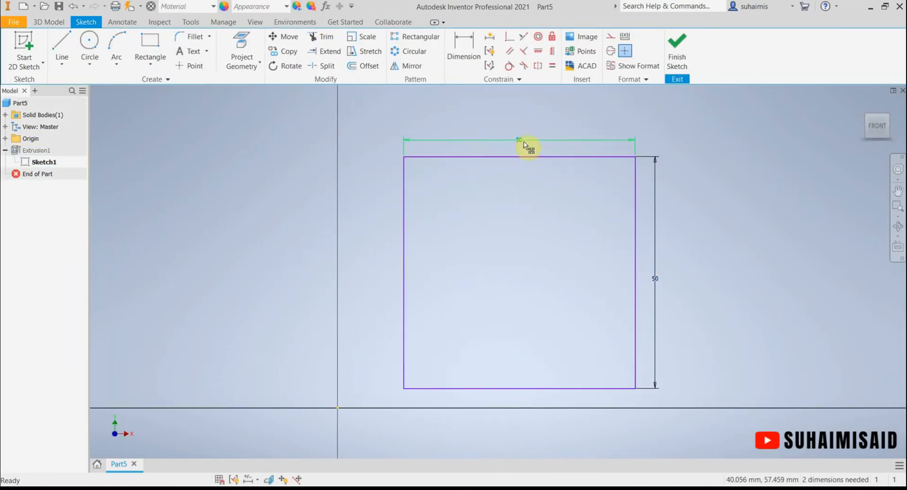
double_click(524, 145)
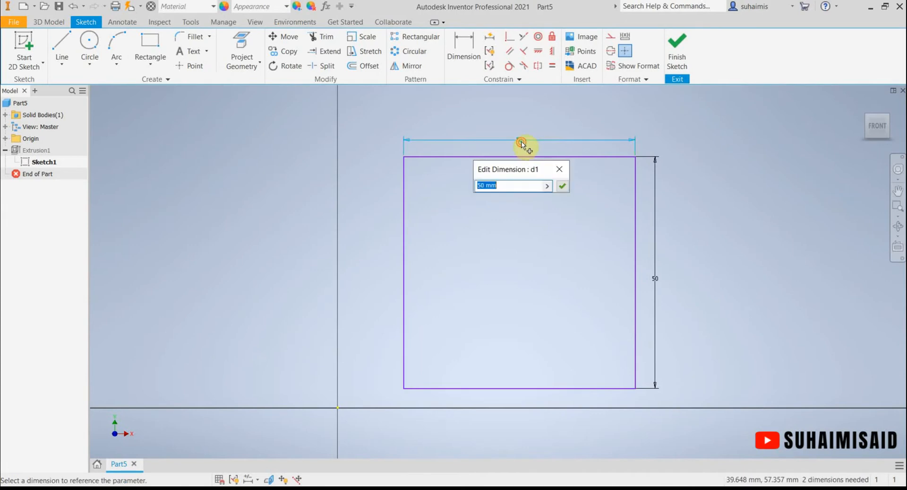
text(40)
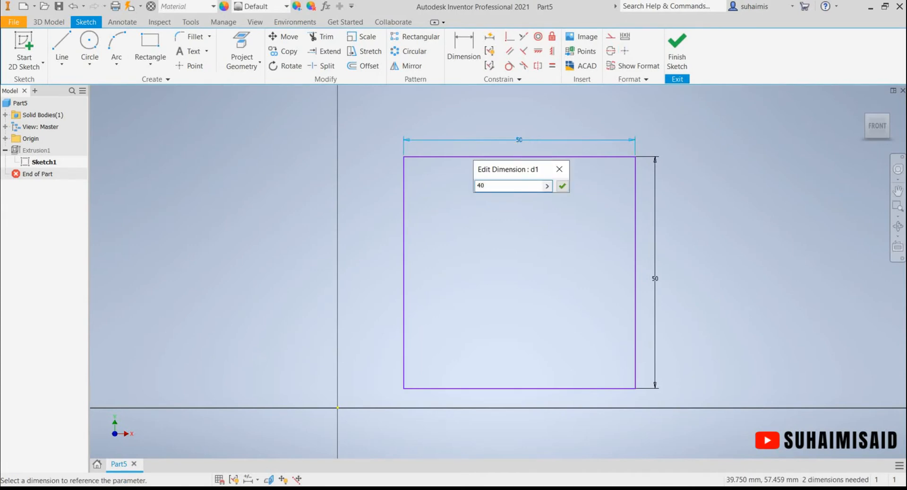
click(562, 186)
Set the vertical dimension of the extruded profile to 40 mm and finish the sketch.
click(610, 275)
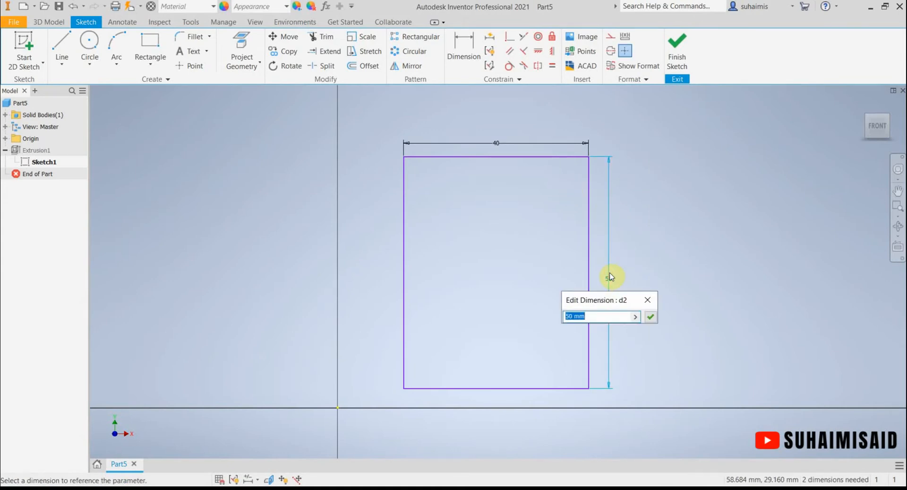
text(40)
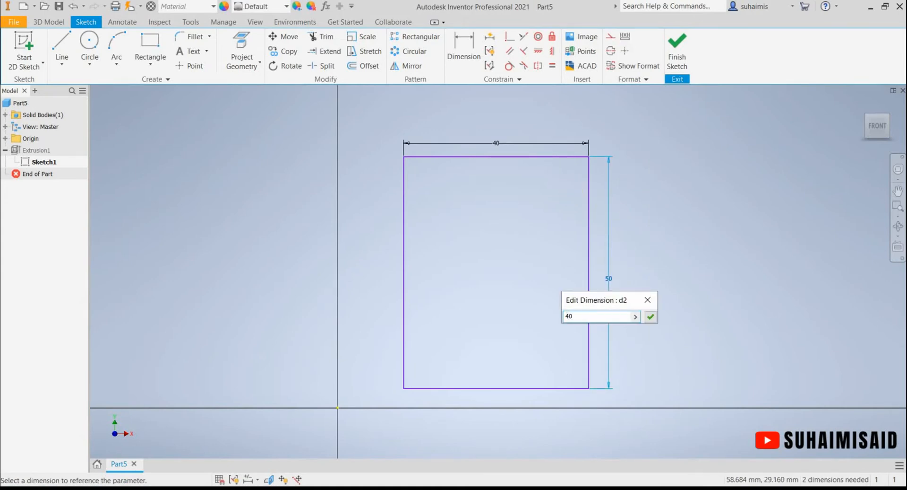
click(651, 316)
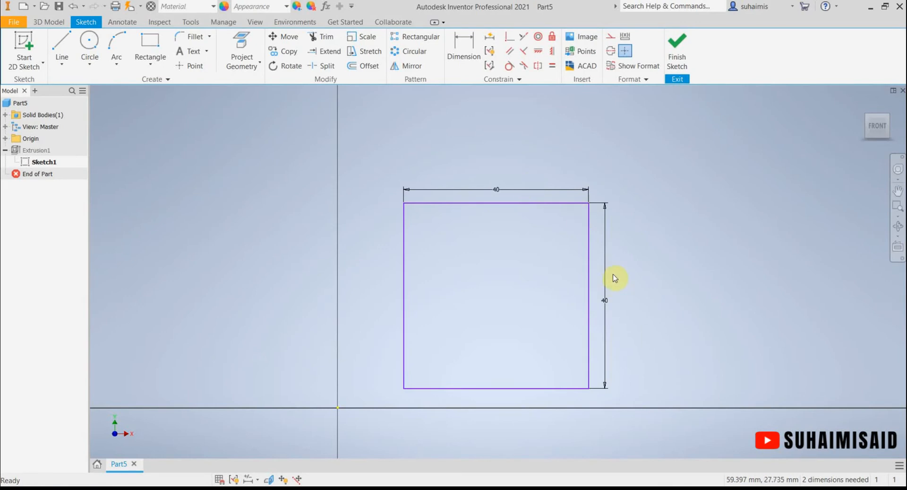
click(682, 69)
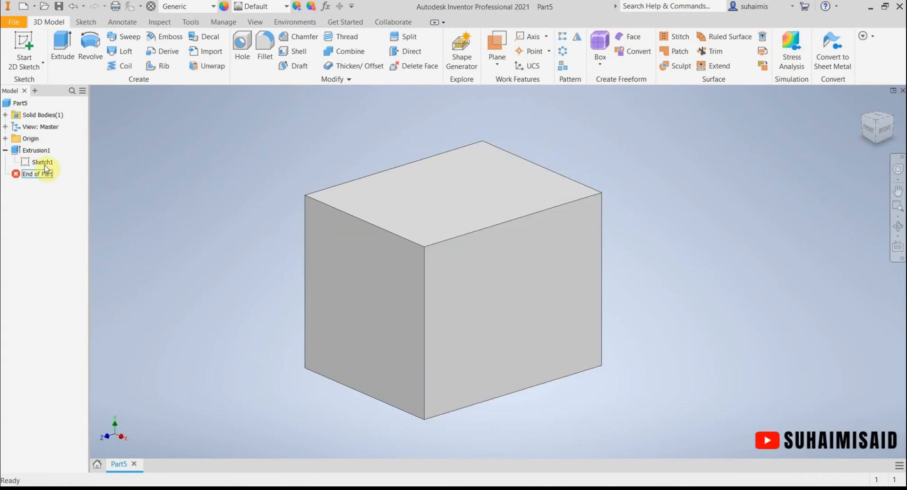
click(5, 149)
right_click(18, 150)
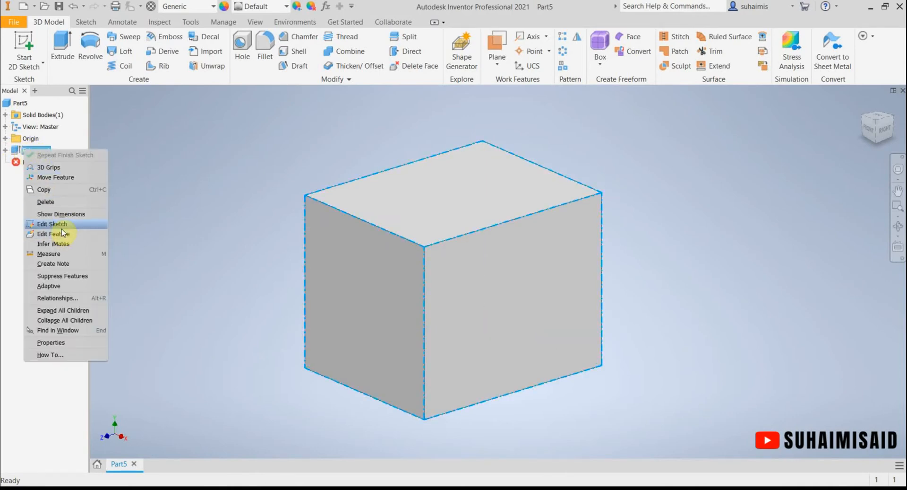
click(251, 191)
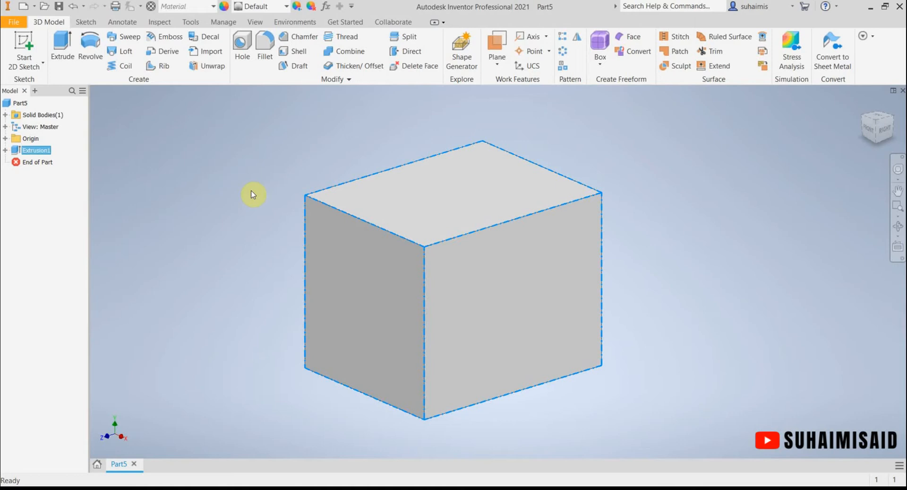
click(253, 193)
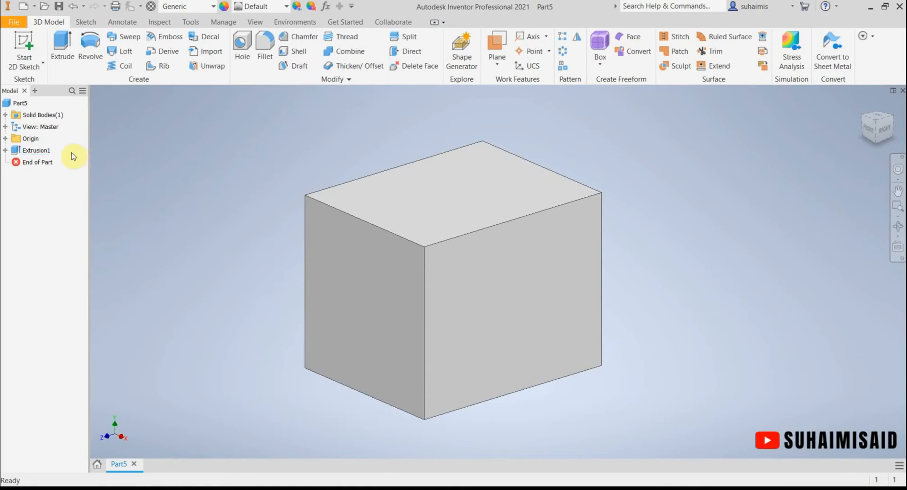
Edit the extrusion feature and set its Distance A to 60 mm.
right_click(42, 150)
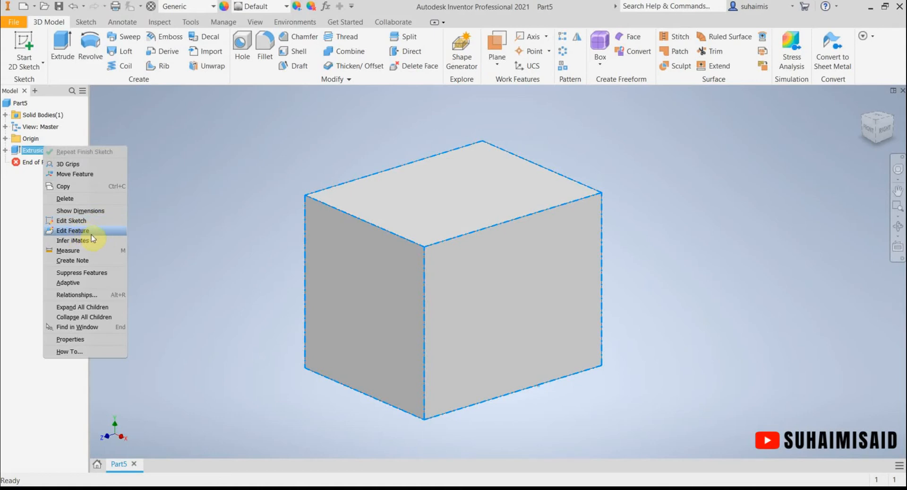
click(92, 233)
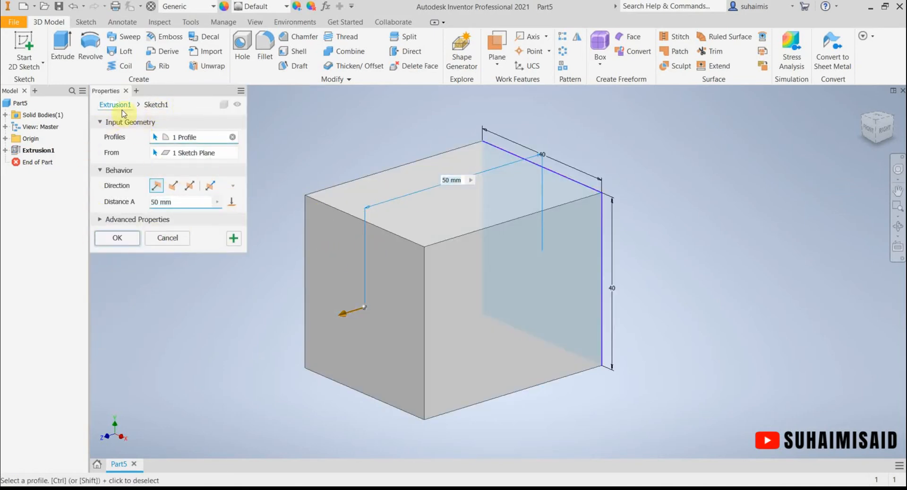
click(155, 202)
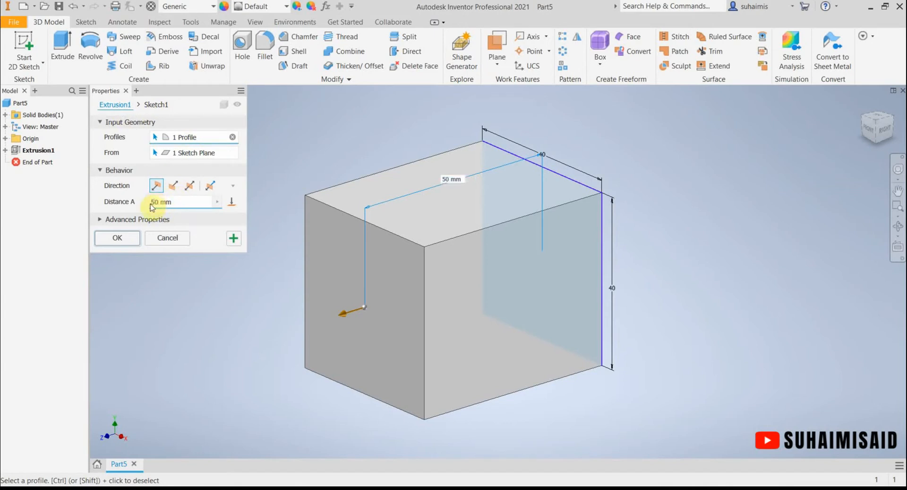
text(6)
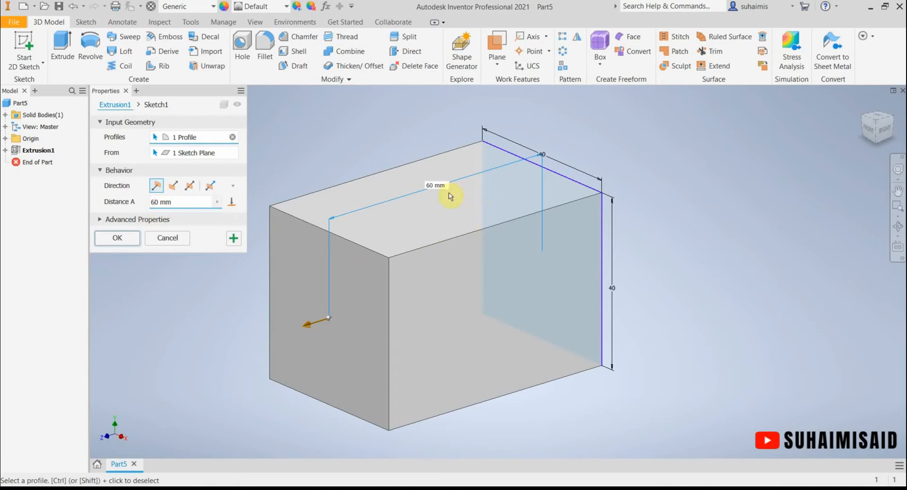
click(112, 239)
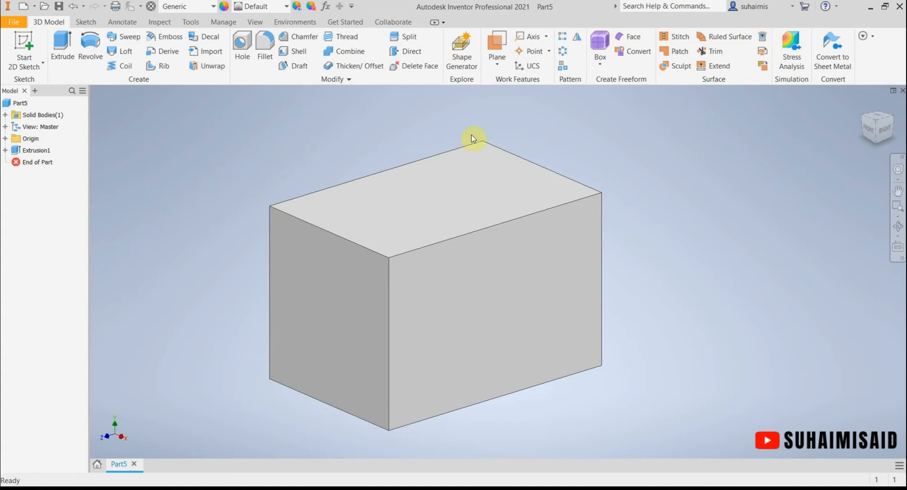
Start a new 2D sketch on the block's 60 mm long right side face.
middle_drag(223, 239, 258, 230)
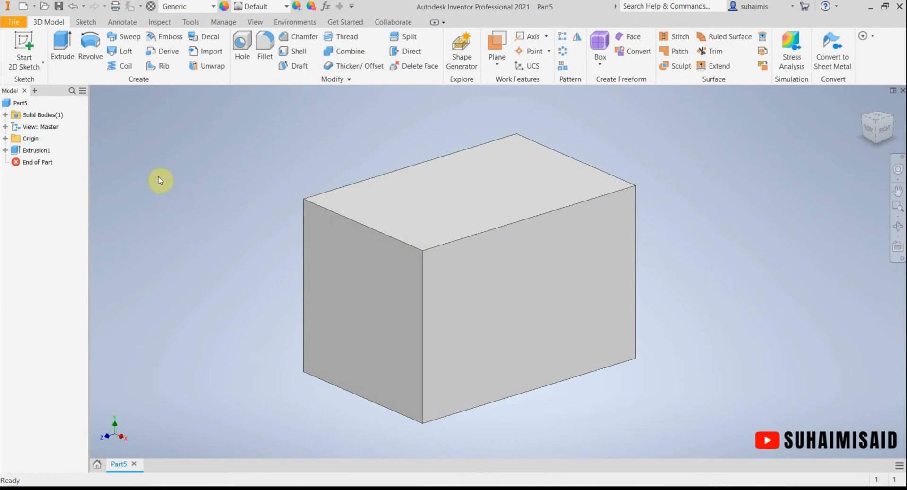
click(24, 49)
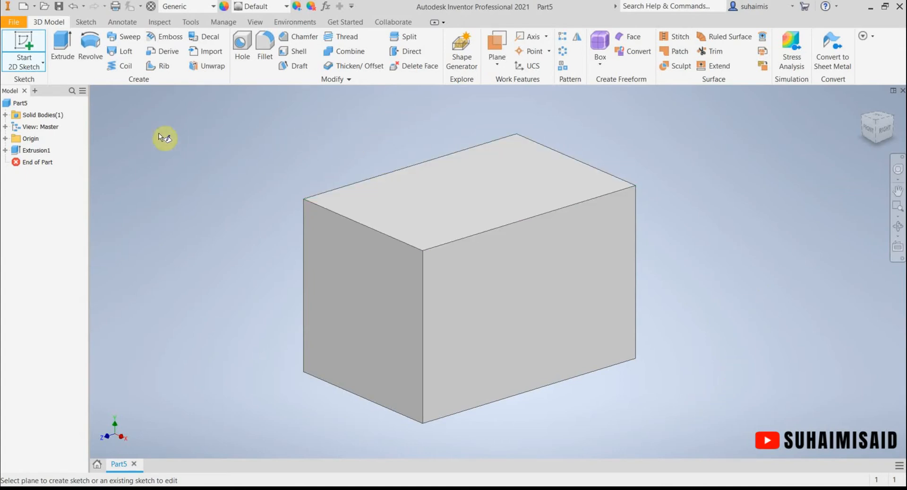
click(6, 138)
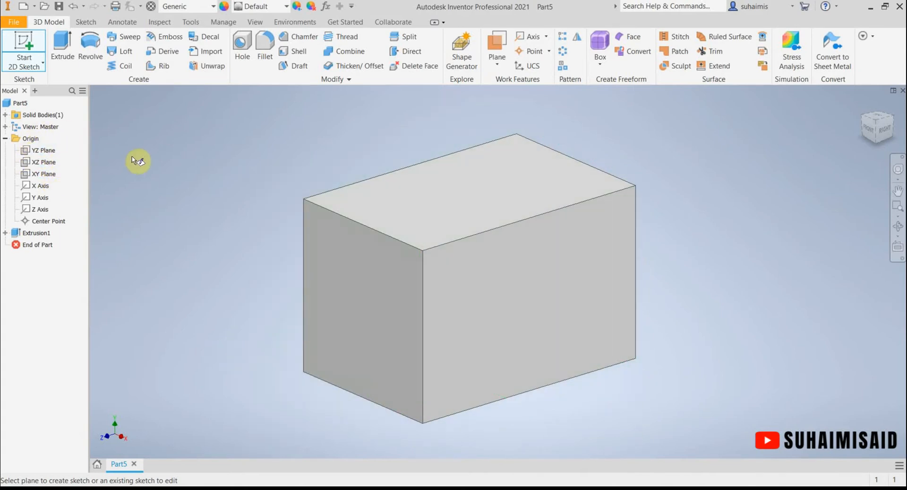
click(5, 138)
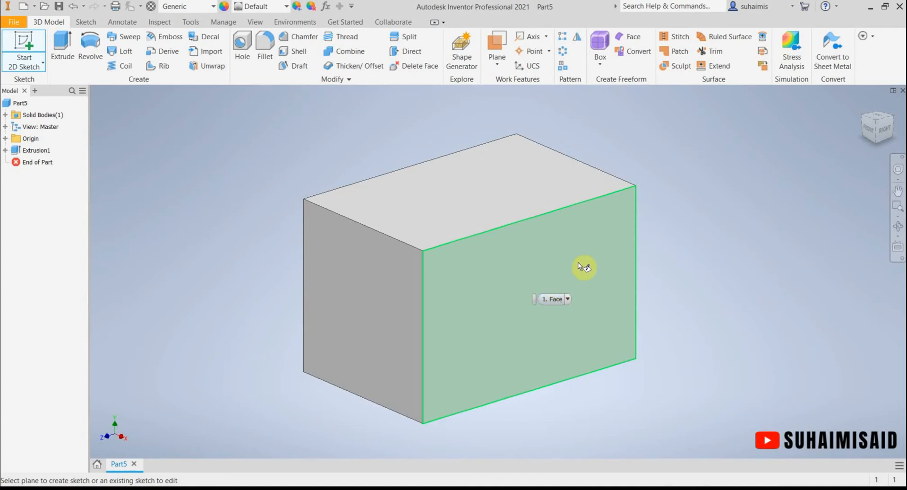
click(529, 269)
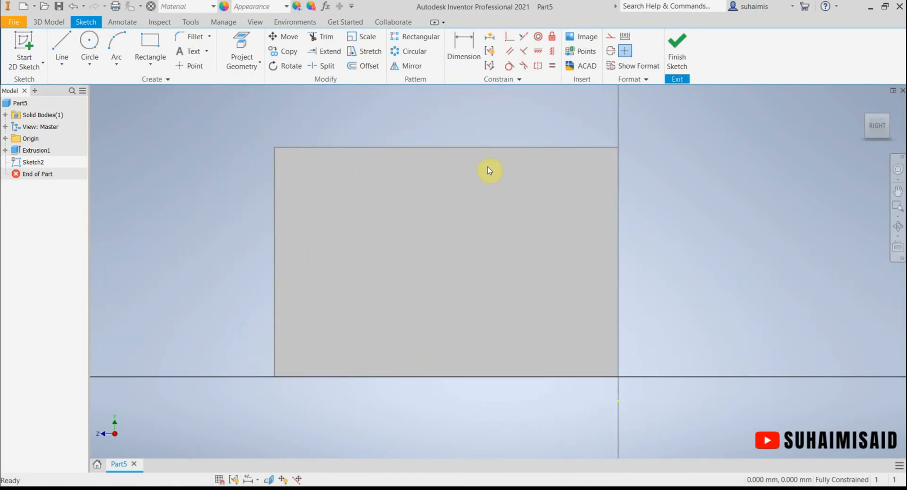
Draw a rectangle on the face rising from its bottom edge, about 10 mm in from each side edge.
click(150, 45)
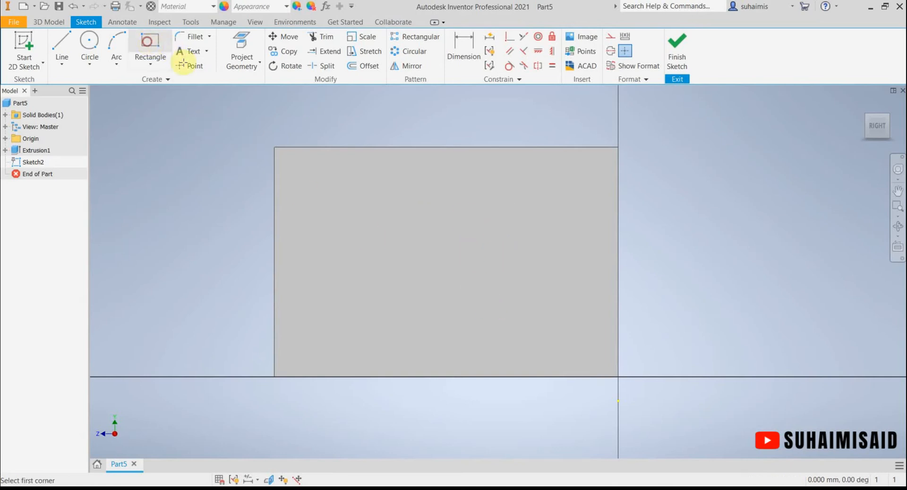
click(334, 375)
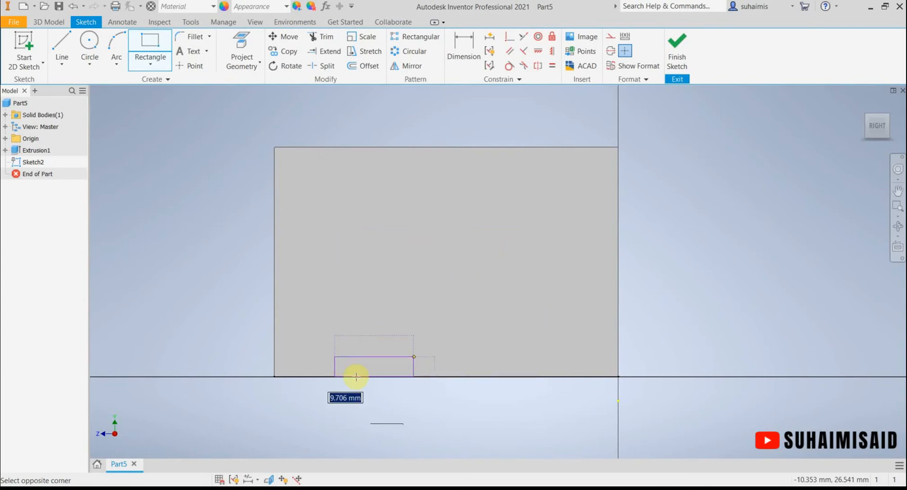
click(151, 44)
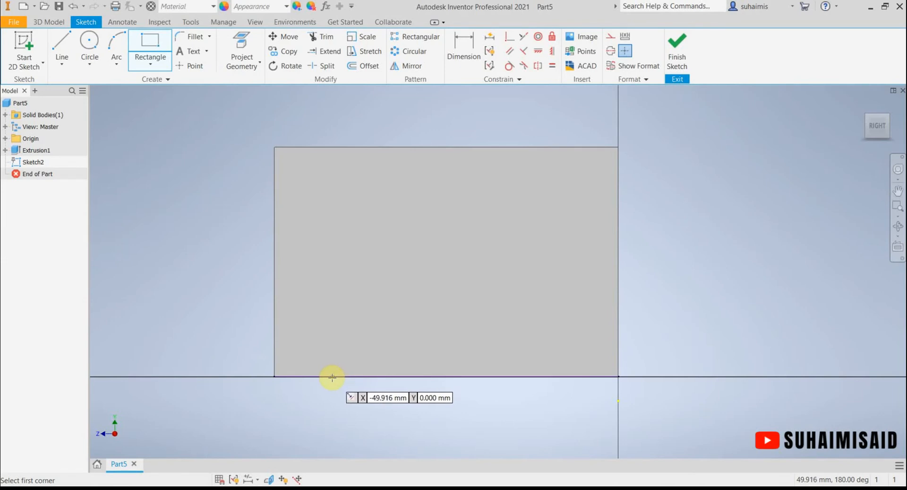
click(332, 376)
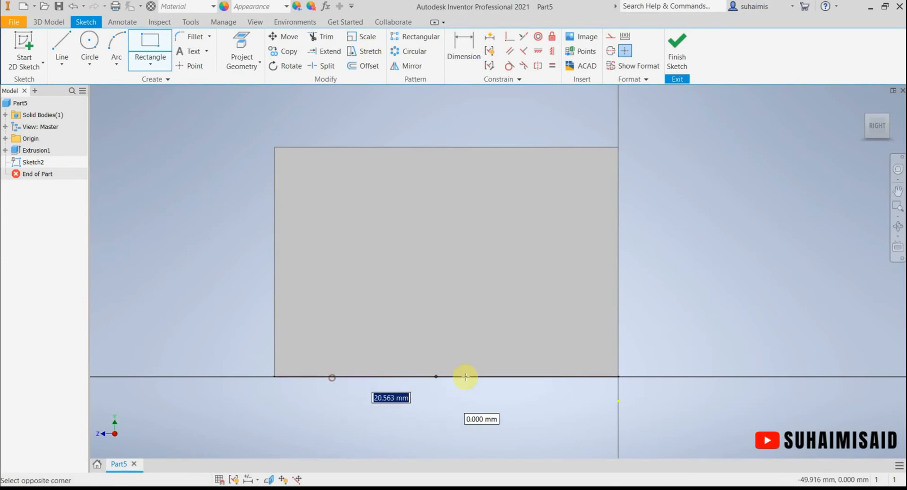
click(558, 189)
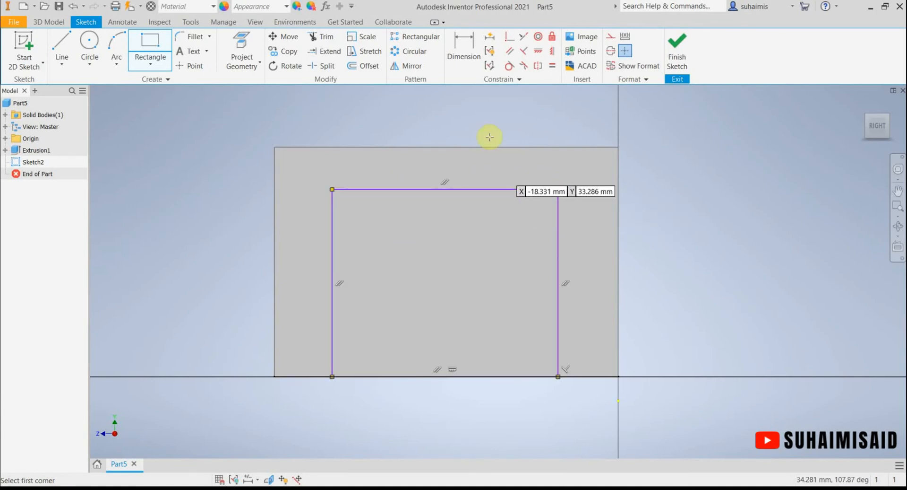
Dimension the gap between the rectangle's left side and the face's left edge as 10 mm.
click(464, 47)
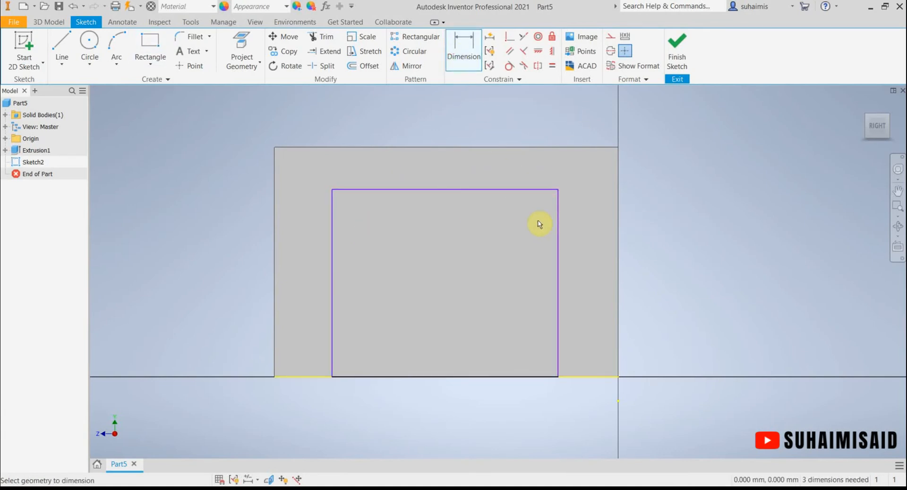
click(333, 306)
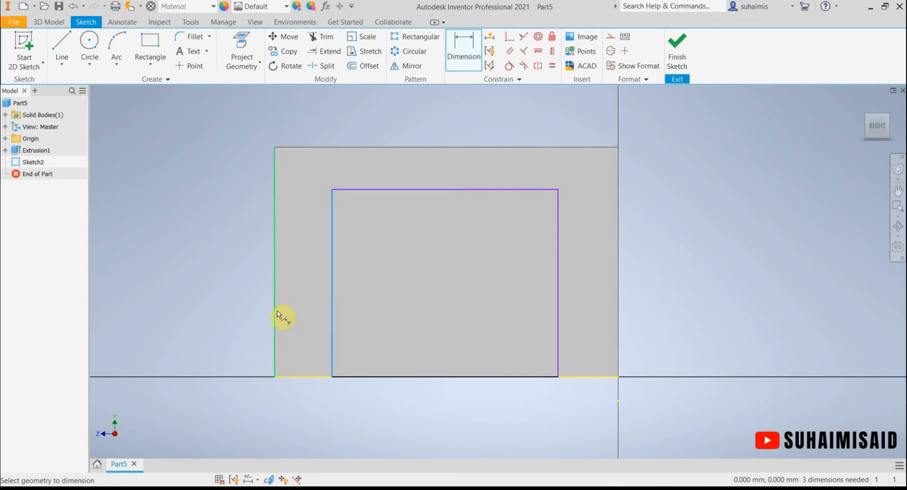
click(276, 310)
click(304, 299)
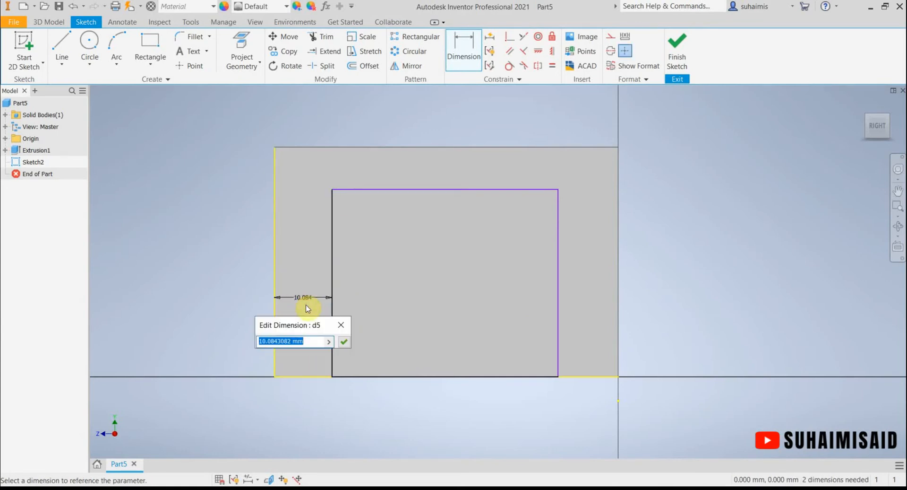
text(10)
key(Return)
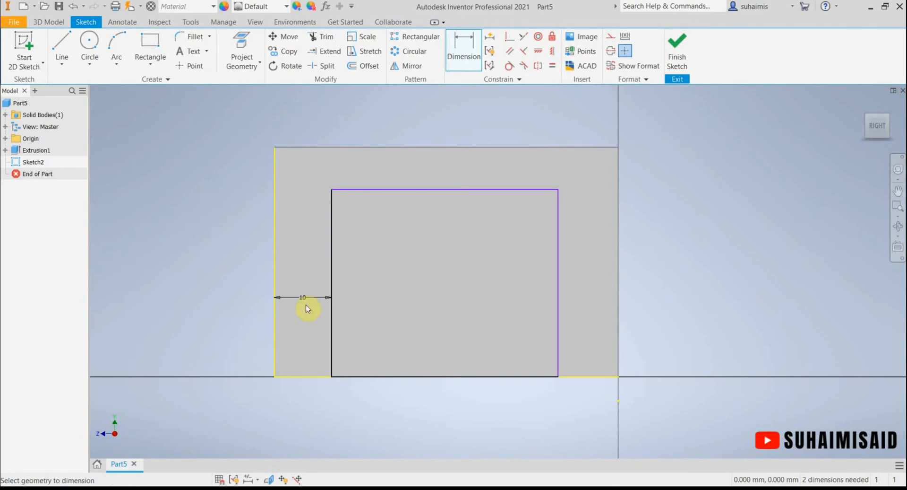
Dimension the gap between the rectangle's right side and the face's right edge as 10 mm.
click(559, 294)
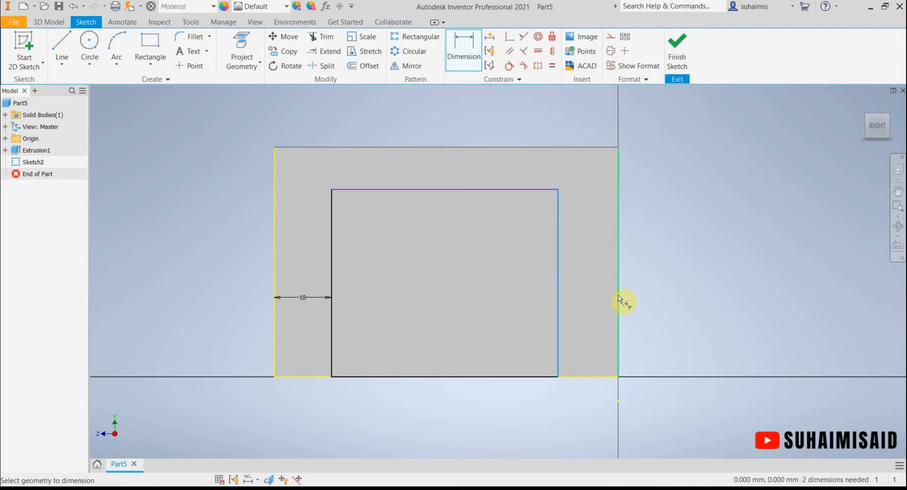
click(619, 298)
click(594, 297)
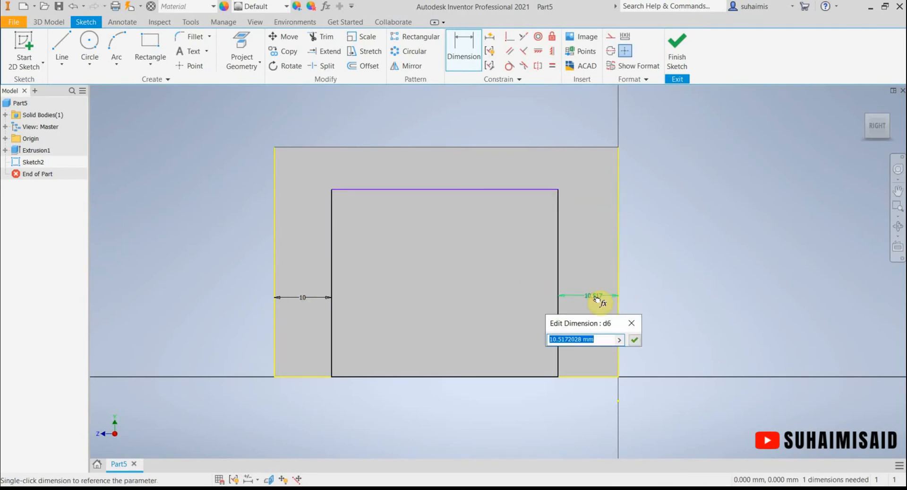
text(10)
key(Return)
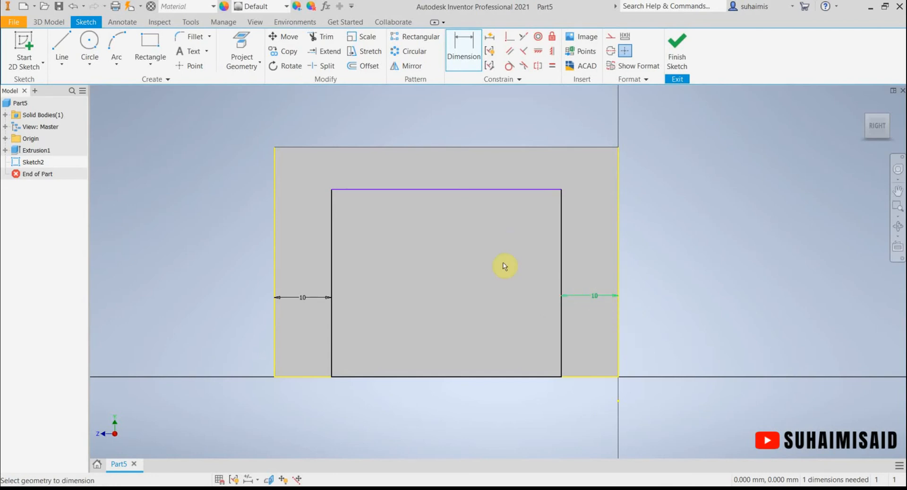
Dimension the gap between the rectangle's top side and the face's top edge as 15 mm.
click(453, 190)
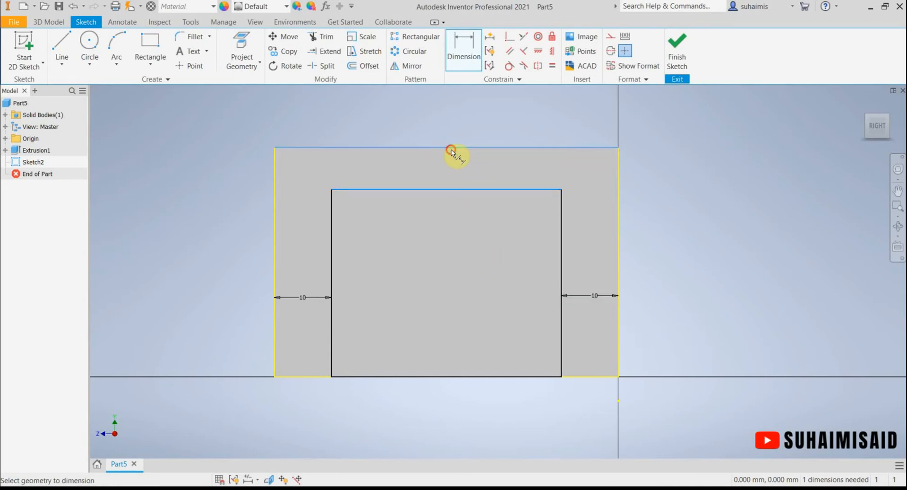
click(454, 148)
click(449, 173)
text(1)
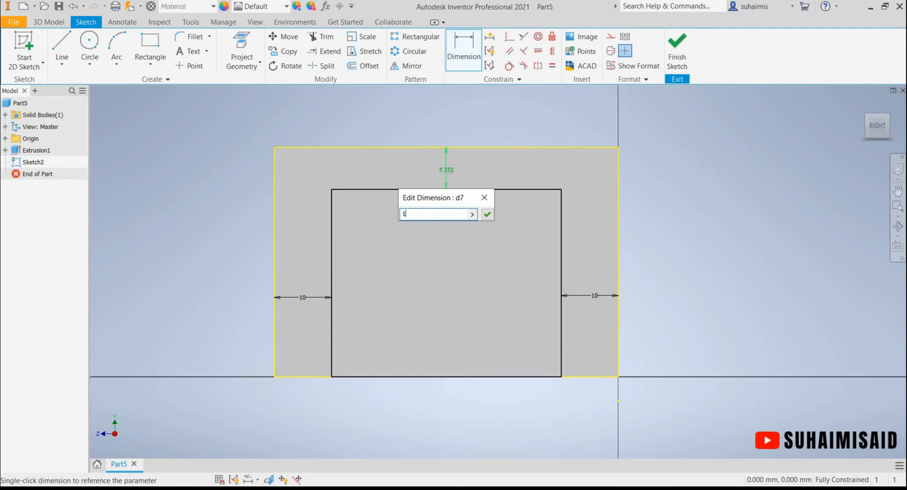
text(5)
key(Return)
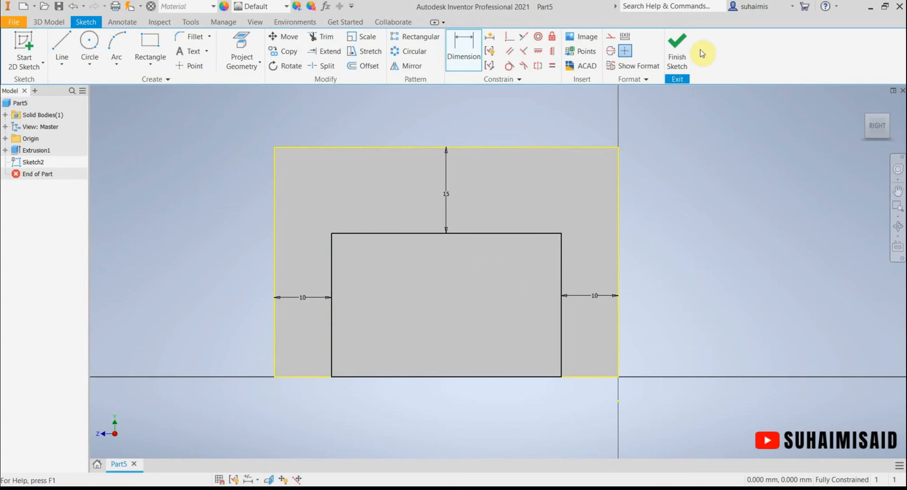
Finish the side-face sketch and start an extrusion.
click(678, 52)
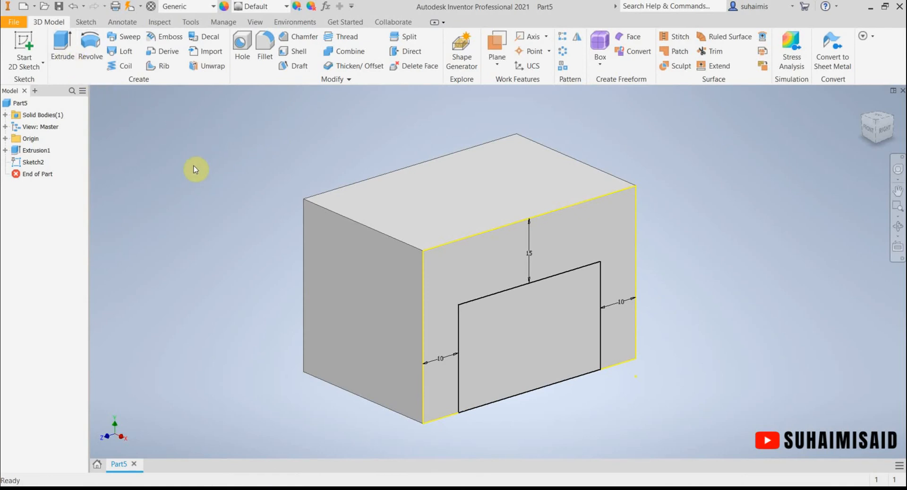
click(62, 49)
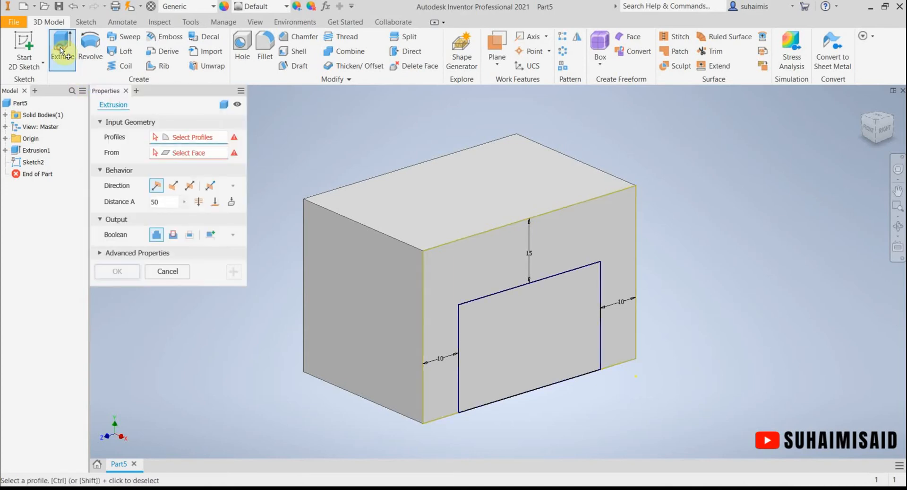
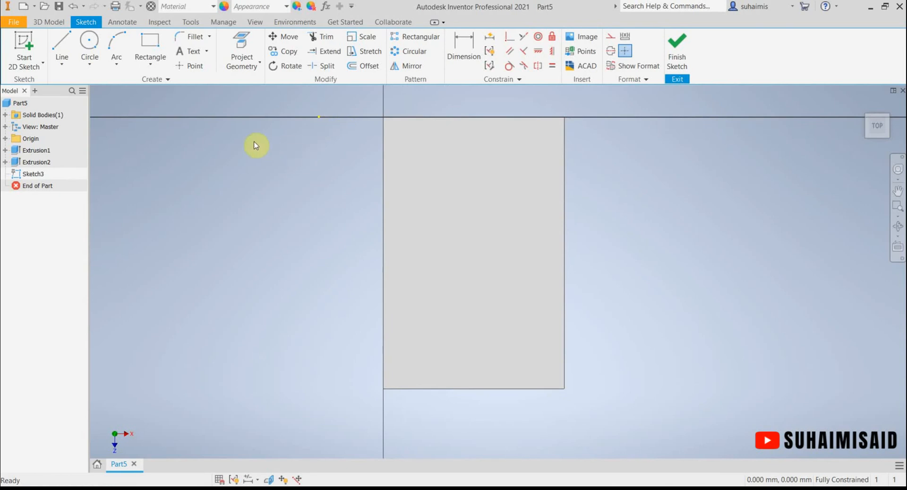
Draw a circle about 18 mm in diameter near the centre of the block's top face.
click(88, 43)
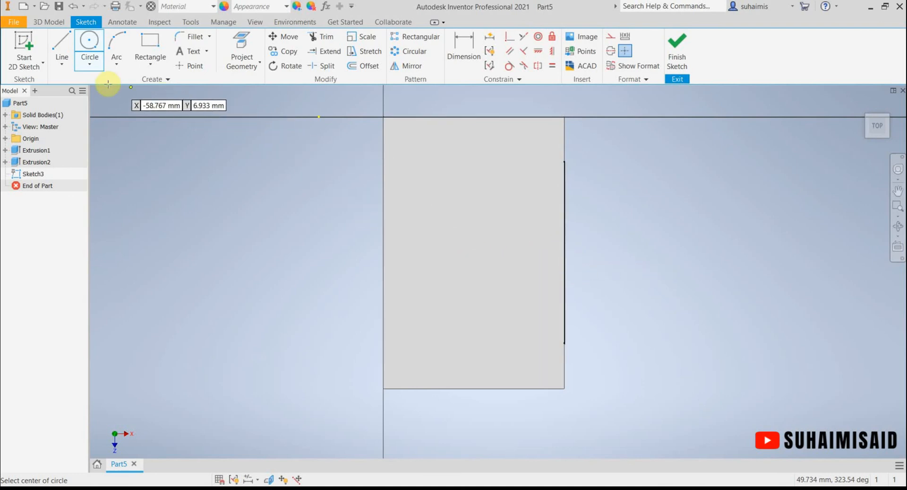
click(473, 250)
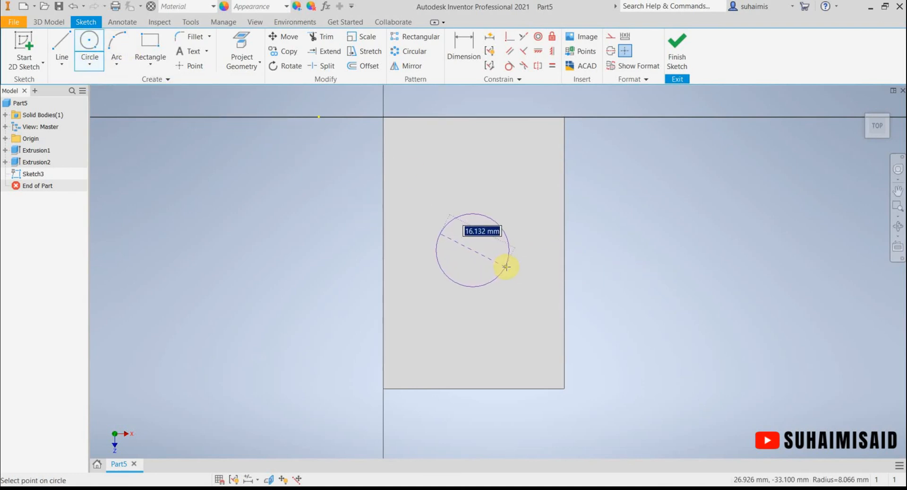
click(514, 247)
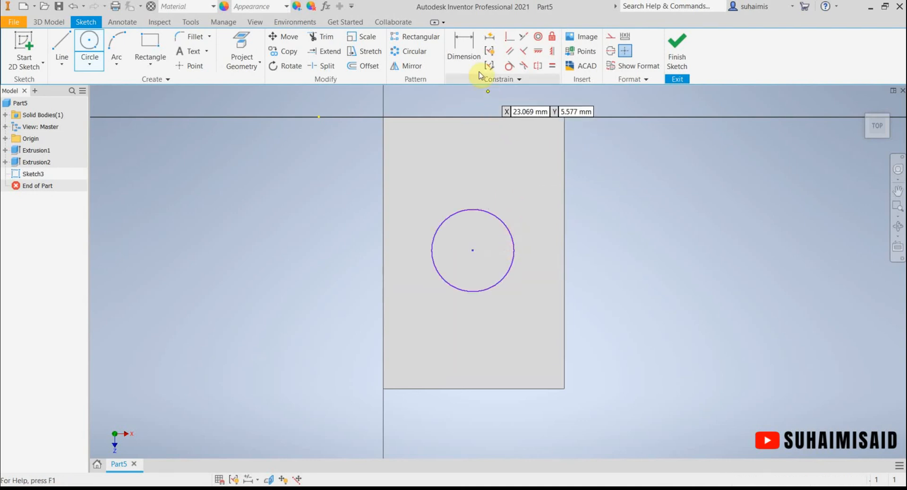
Dimension the circle's diameter as 20 mm.
click(462, 50)
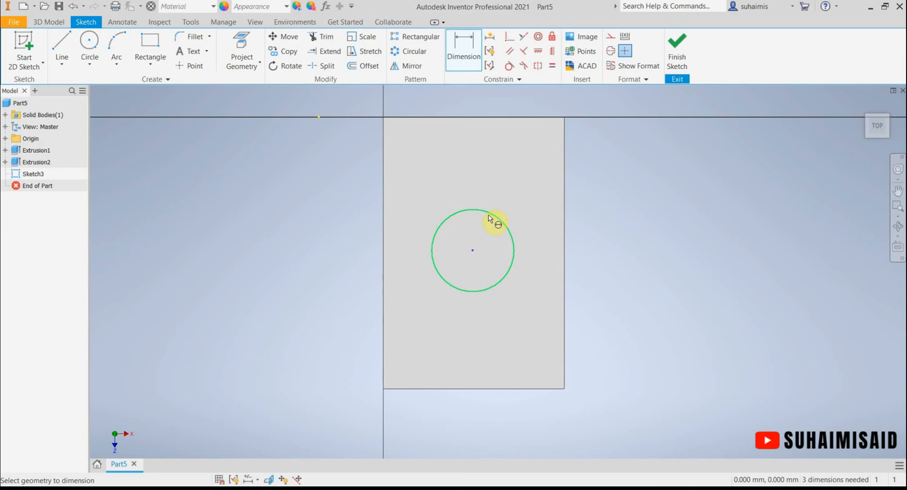
click(495, 218)
click(509, 198)
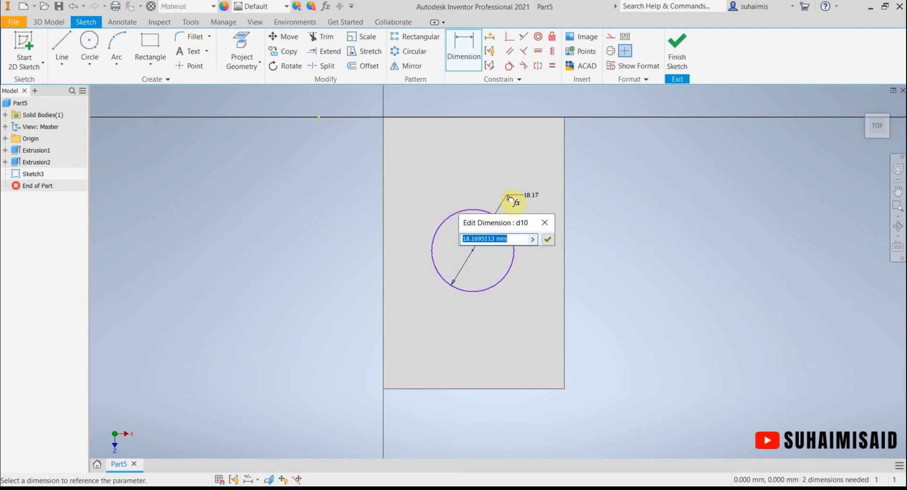
text(2)
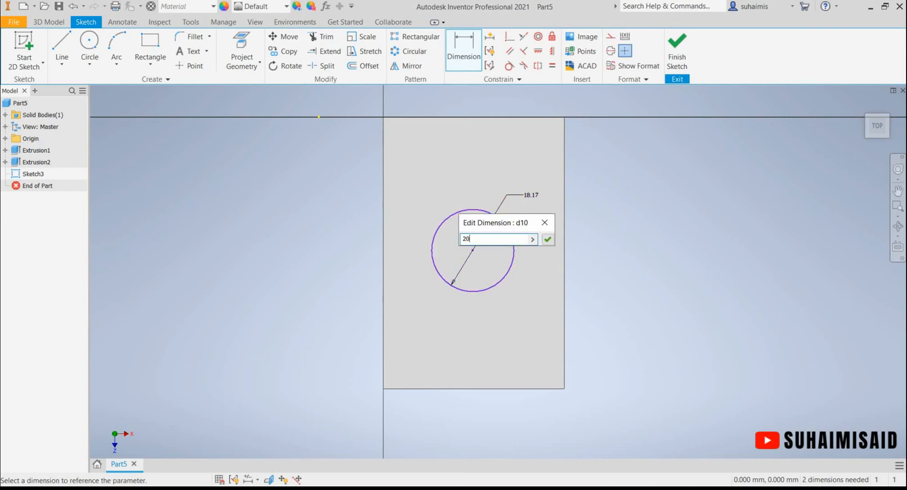
text(0)
key(Return)
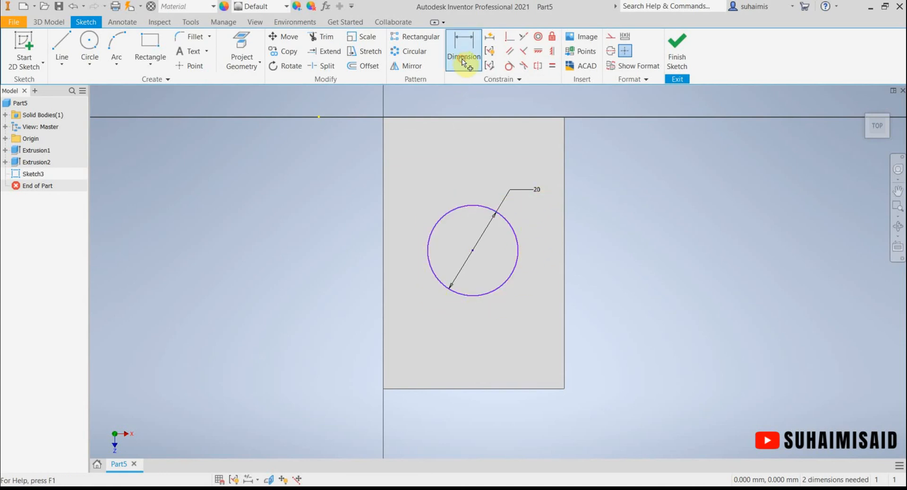
Dimension the distance from the top face's short back edge to the circle's centre as 30 mm.
click(475, 204)
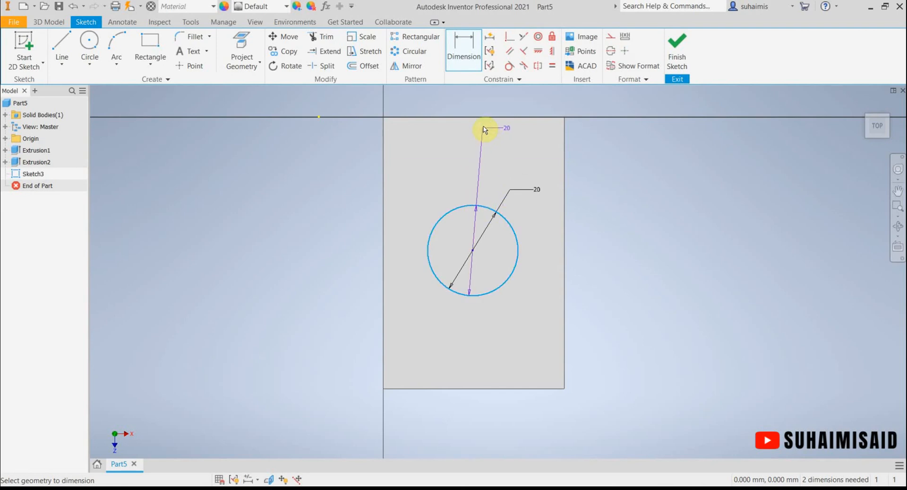
click(467, 57)
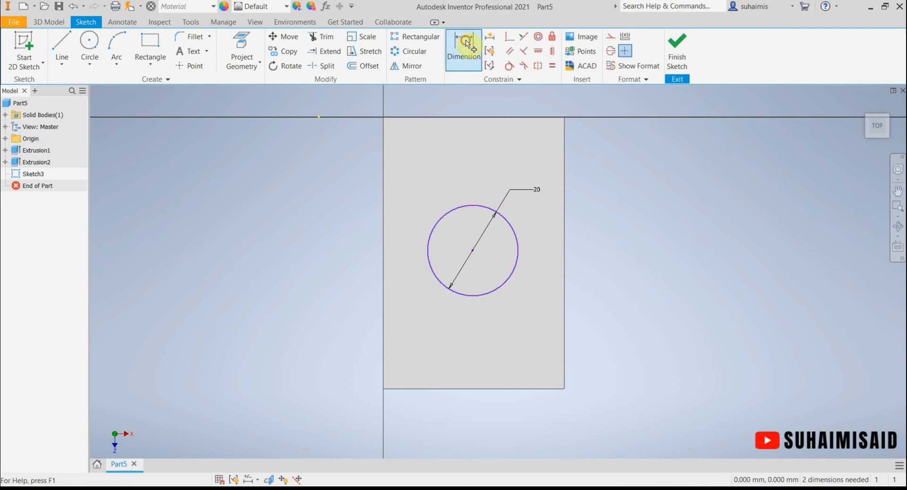
click(478, 125)
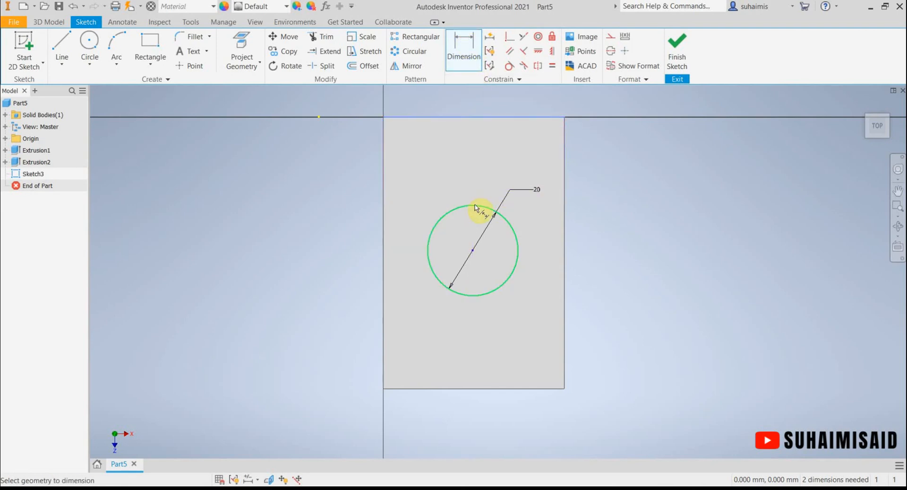
click(473, 206)
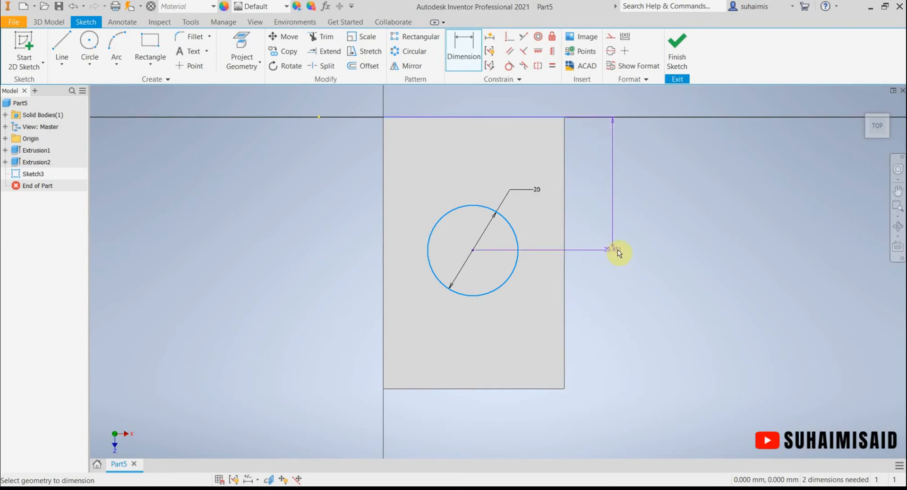
click(614, 205)
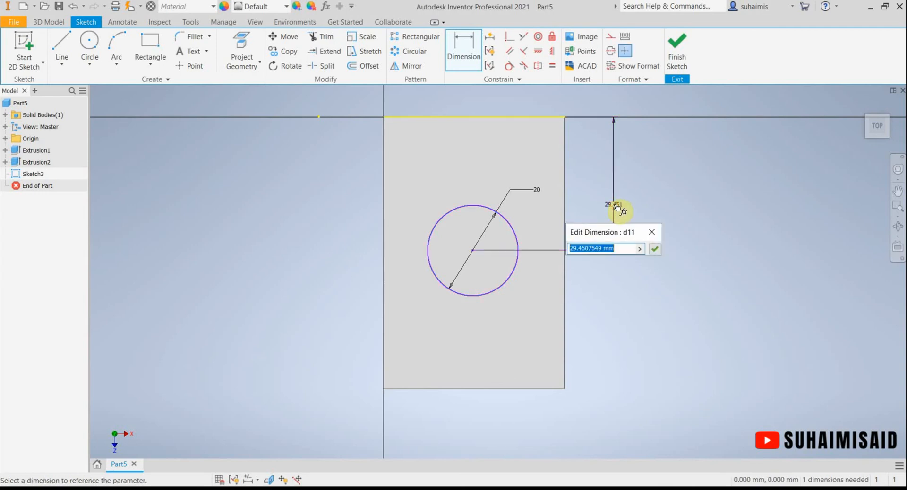
text(30)
key(Return)
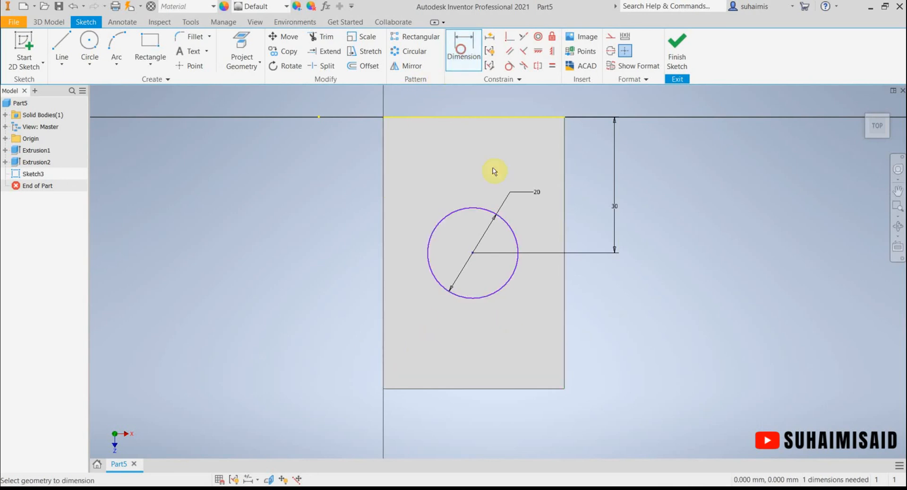
Dimension the distance from the top face's long left edge to the circle's centre as 20 mm and finish the sketch.
click(383, 293)
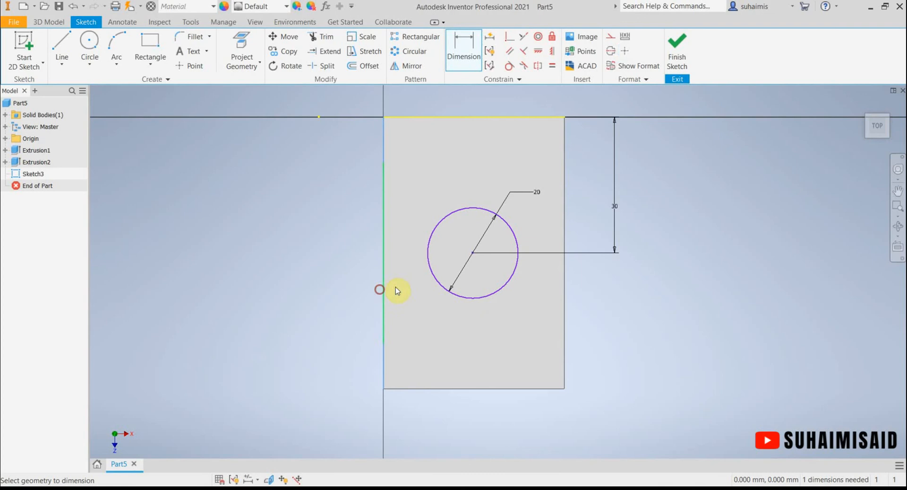
click(490, 297)
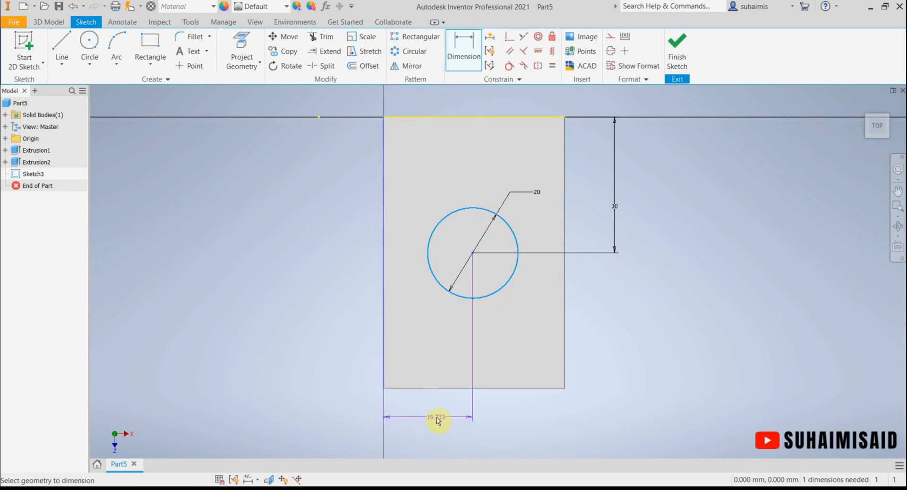
click(437, 420)
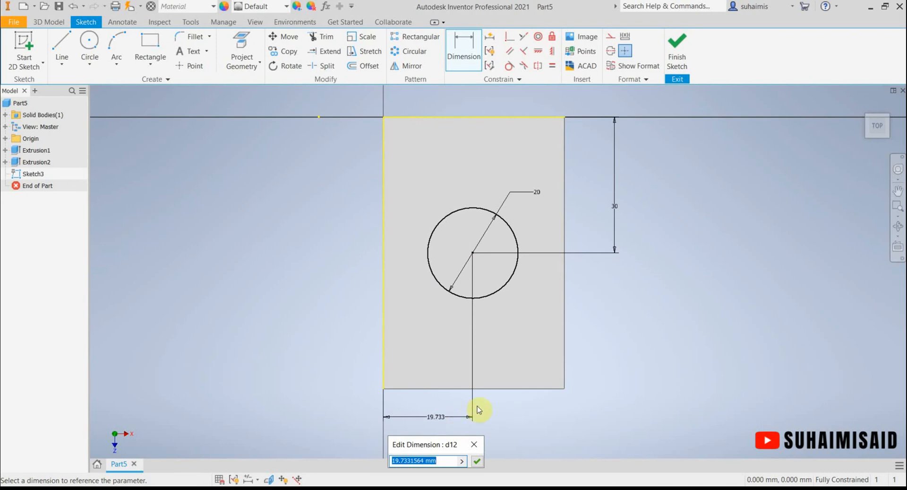
text(20)
key(Return)
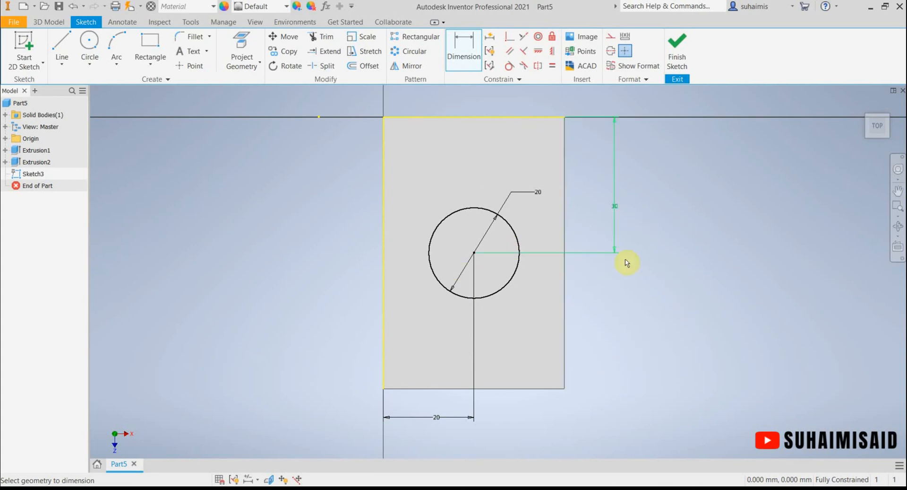
click(677, 66)
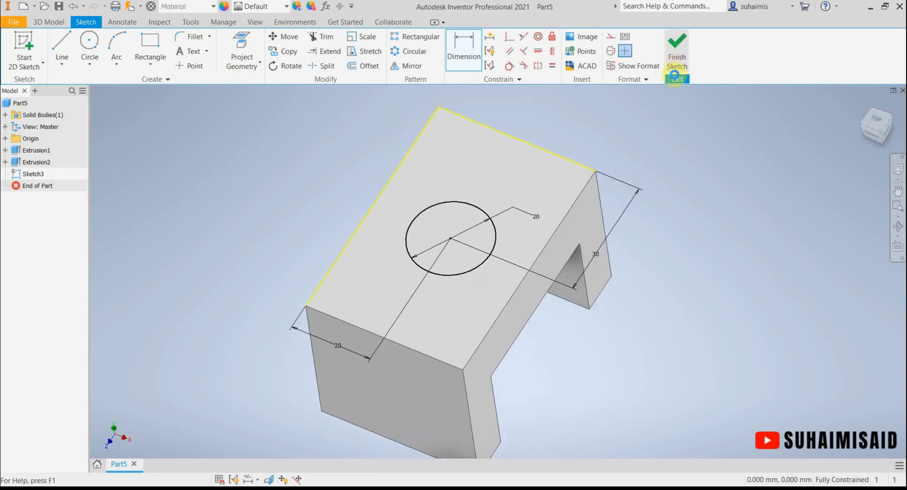
Extrude the 20 mm circle downward as a cut through all of the block.
click(60, 47)
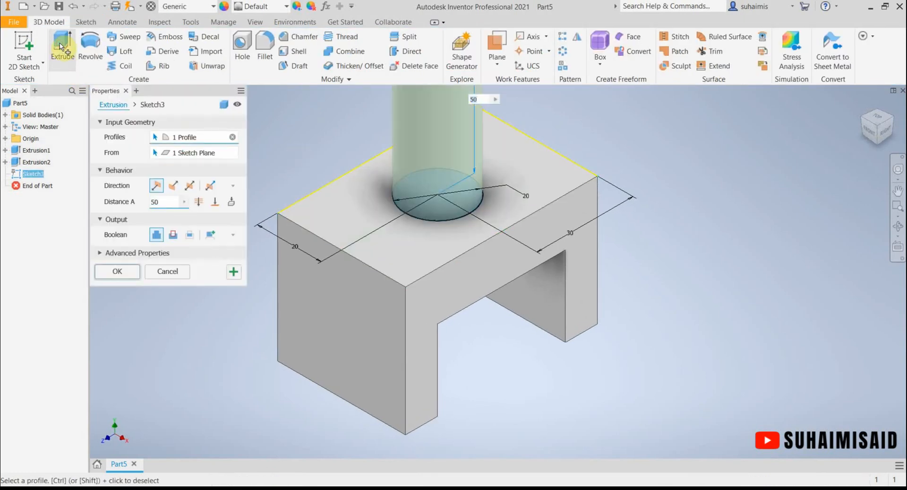
middle_drag(699, 268, 731, 362)
click(173, 237)
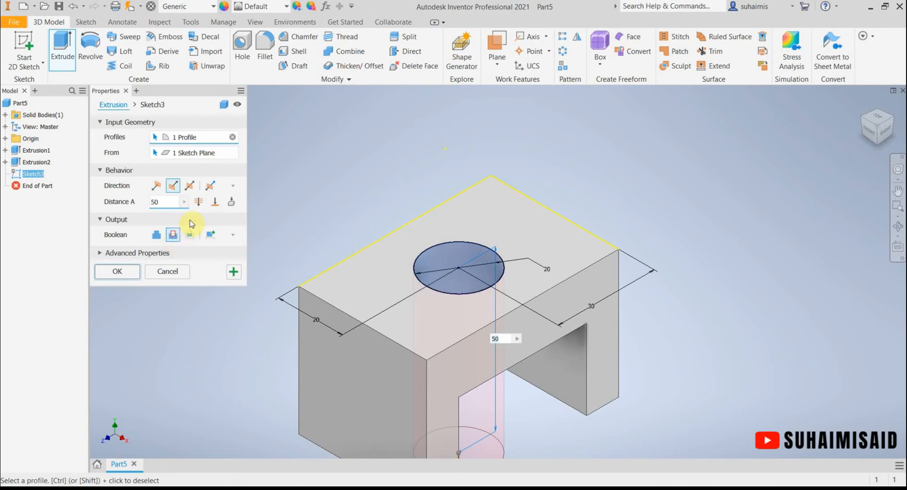
click(202, 204)
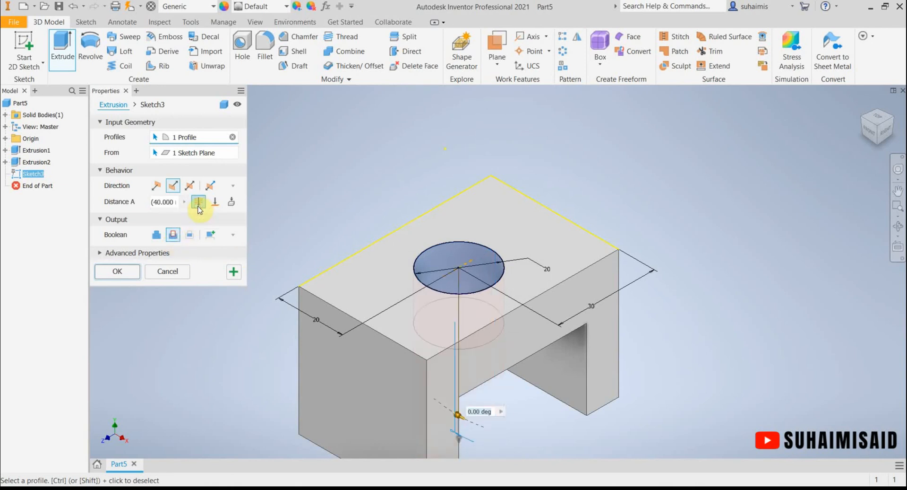
click(126, 273)
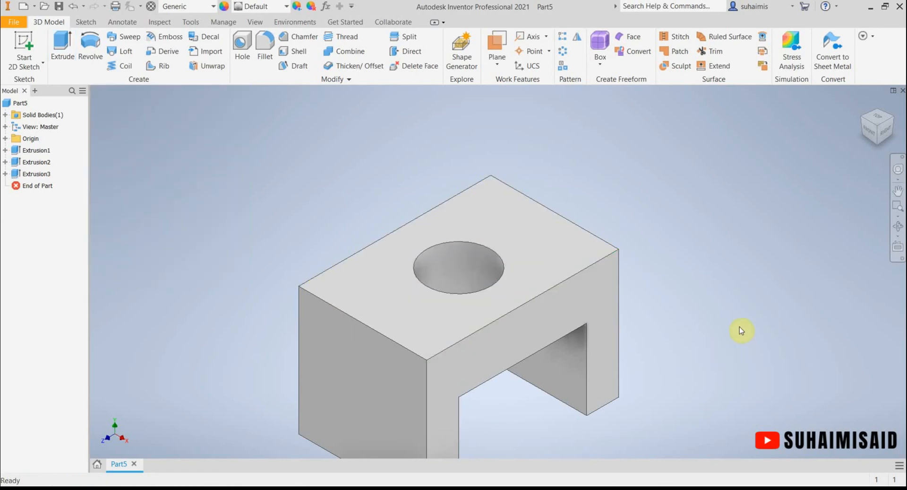
Examine the round hole and the rectangular cutout from several angles, then return to the home view.
middle_drag(689, 257, 635, 187)
click(898, 226)
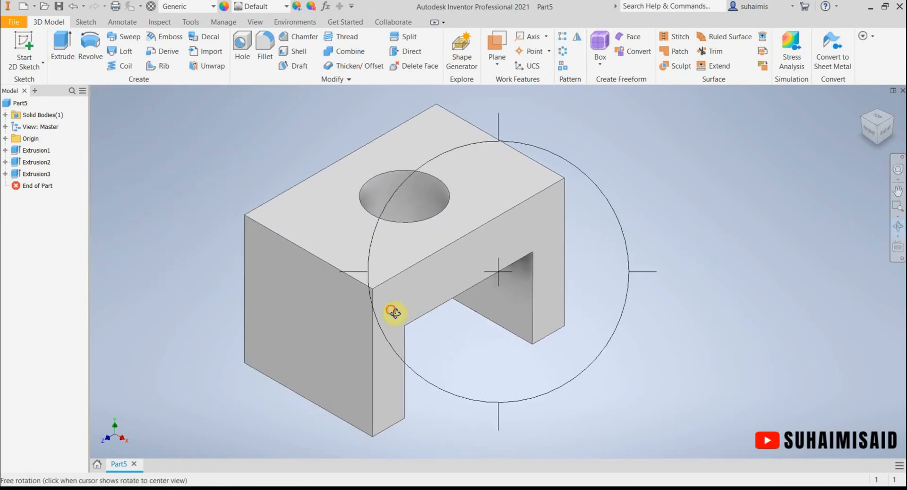
drag(393, 311, 608, 217)
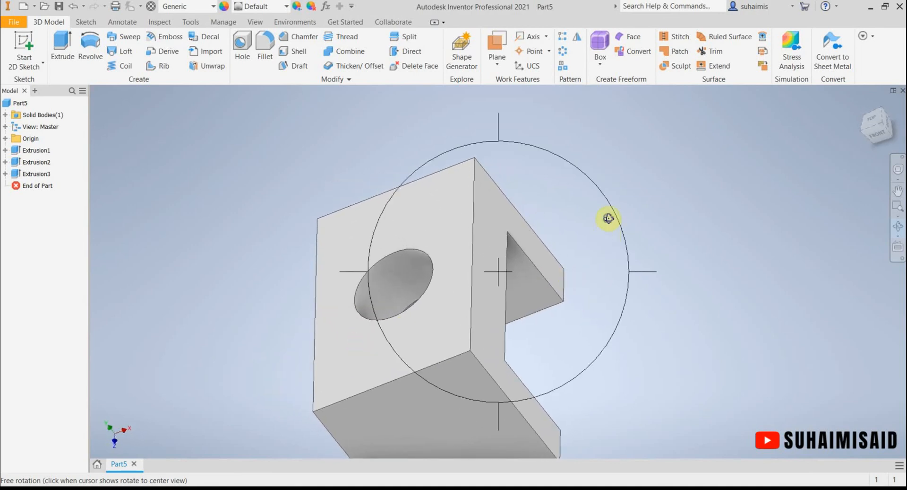
right_click(608, 218)
click(628, 187)
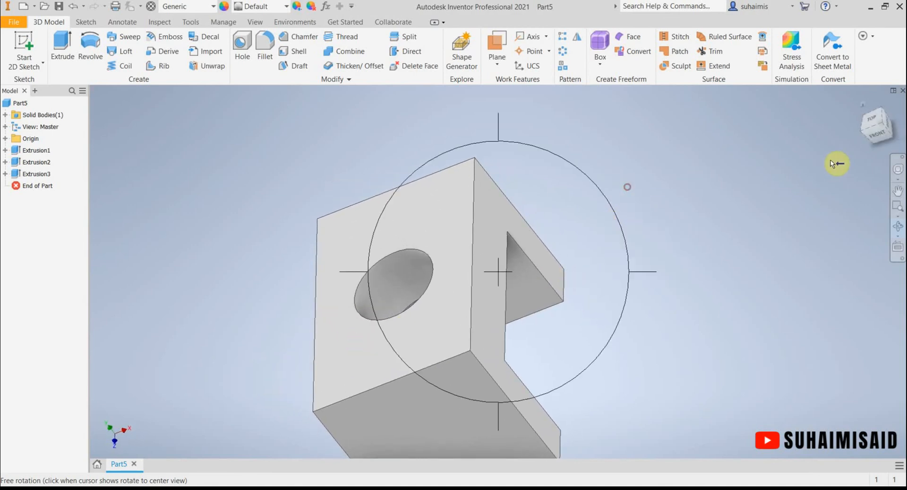
click(790, 152)
right_click(679, 131)
click(863, 120)
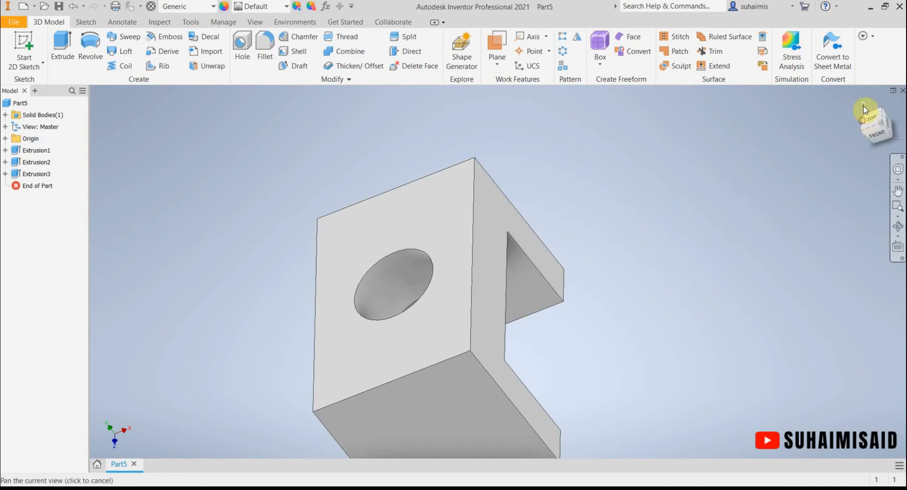
click(898, 226)
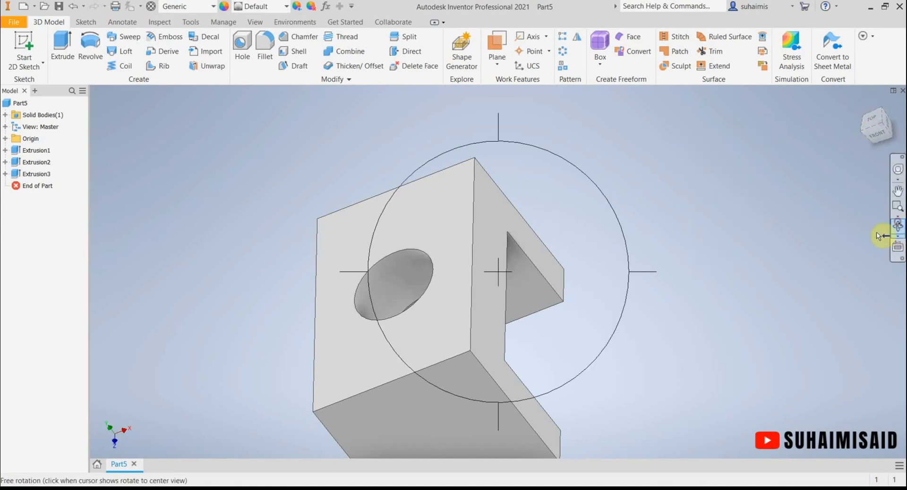
drag(482, 303, 518, 294)
right_click(741, 186)
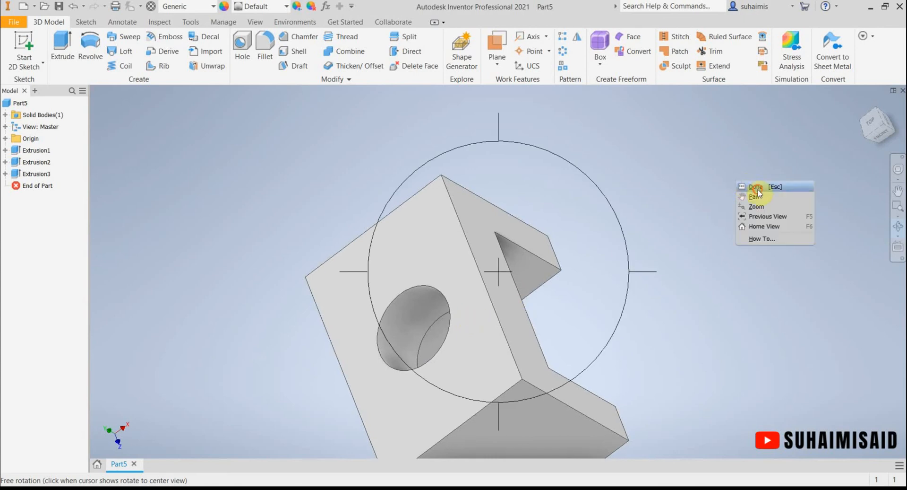
click(756, 196)
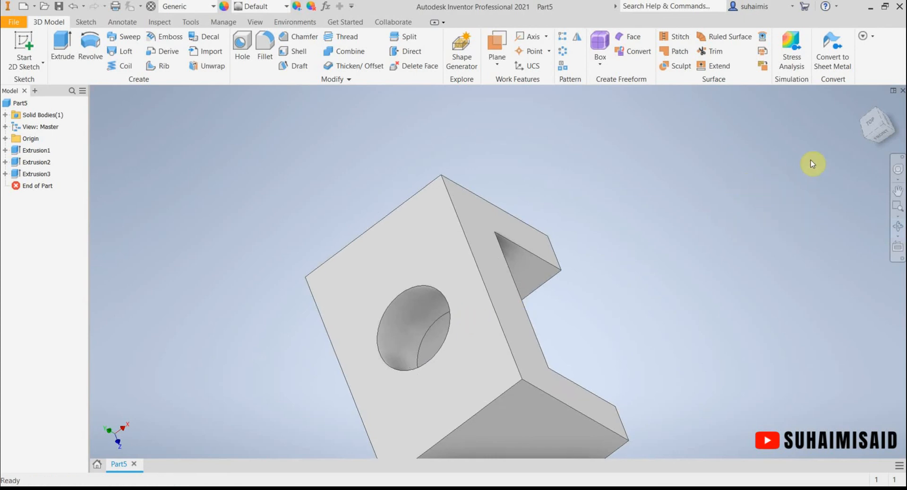
click(865, 107)
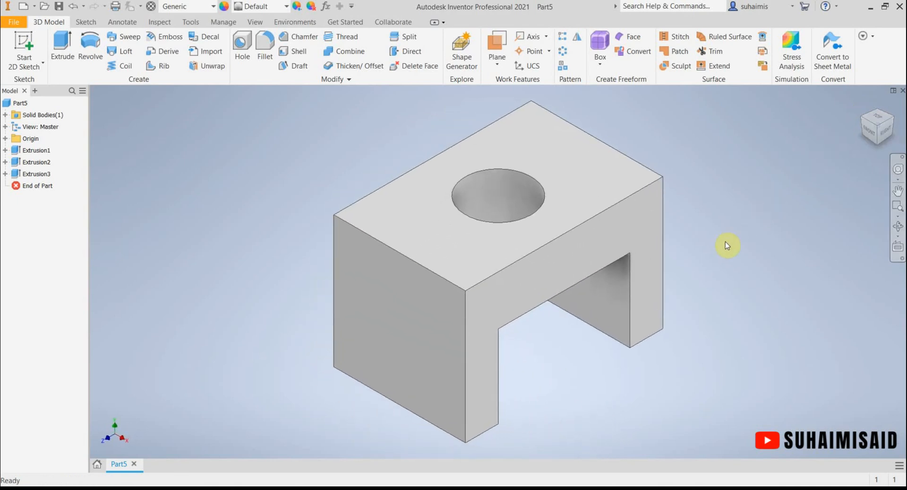